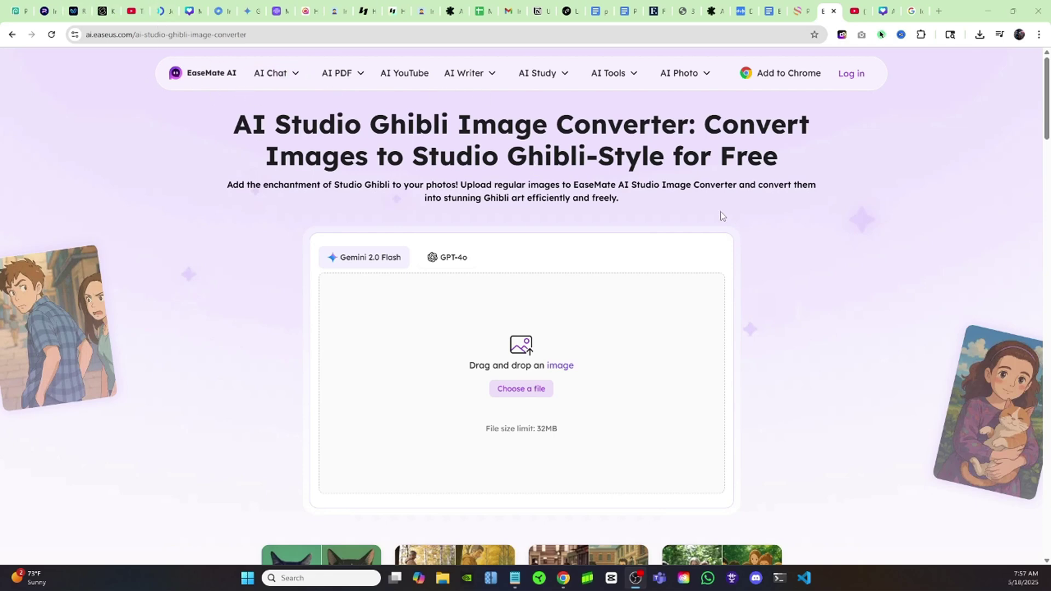
Step: On the Studio Ghibli Image Converter page, bring up the AI Writer dropdown of writing tools
{"action": "left_click", "coordinate": [720, 188]}
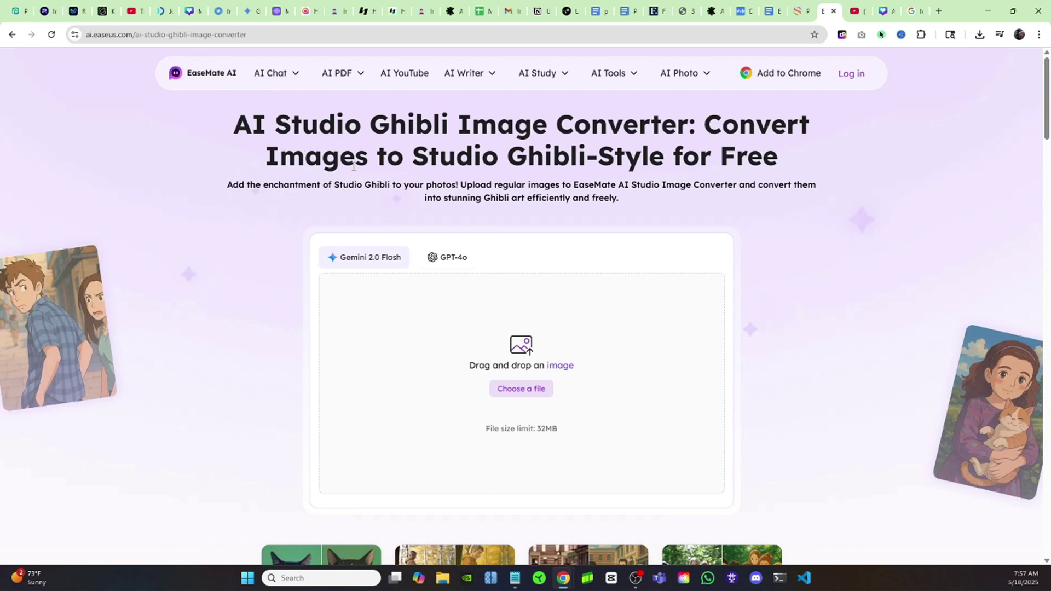
{"action": "mouse_move", "coordinate": [472, 75]}
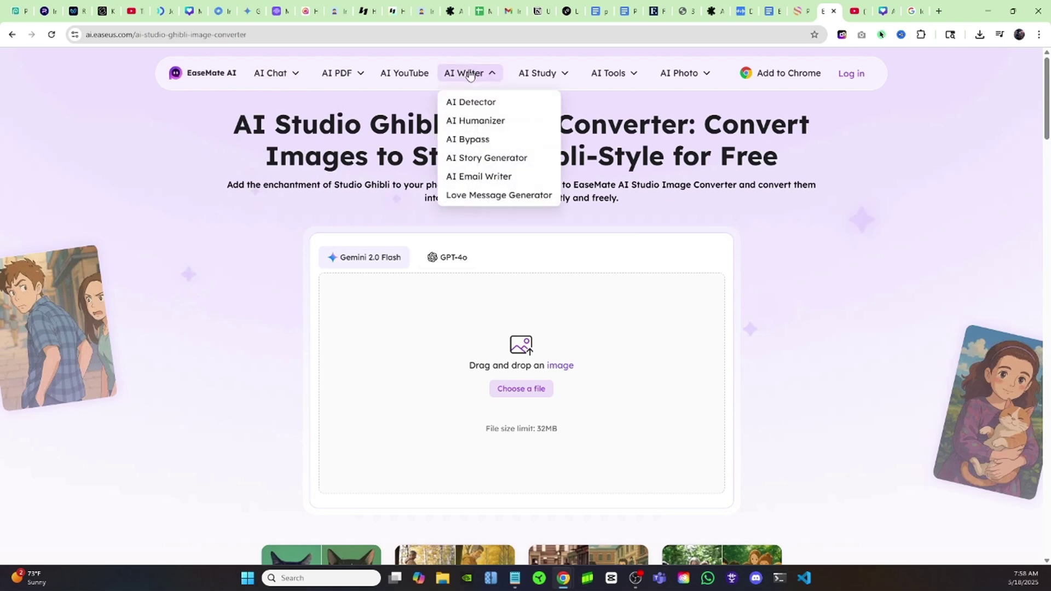
Step: In AI Bypass, load the sample text and detect it as 30% AI-generated
{"action": "left_click", "coordinate": [468, 139]}
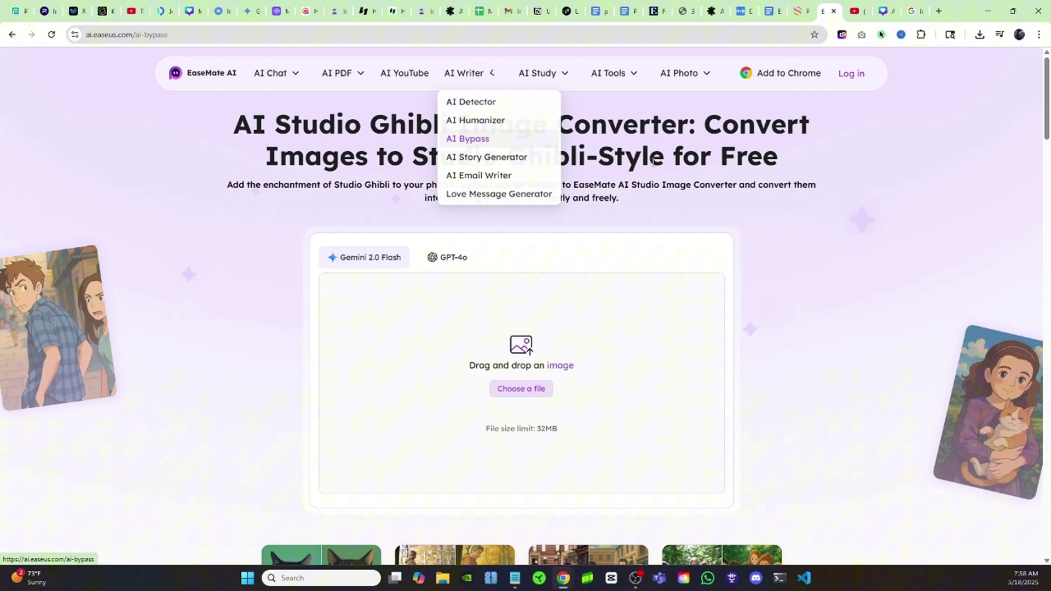
{"action": "left_click", "coordinate": [394, 307]}
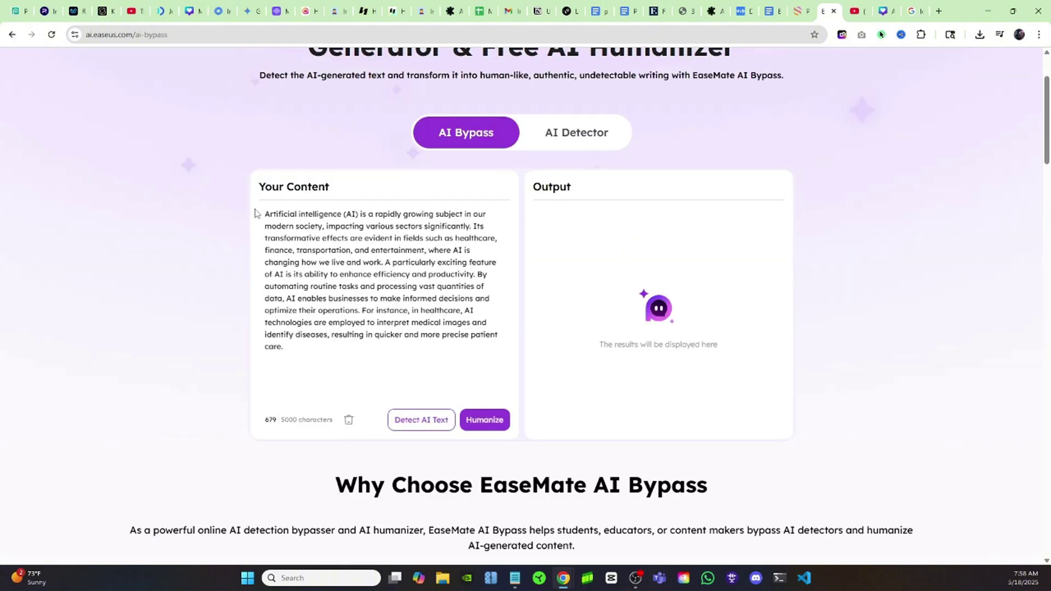
{"action": "left_click_drag", "start_coordinate": [256, 213], "coordinate": [503, 341]}
{"action": "left_click", "coordinate": [452, 362]}
{"action": "left_click", "coordinate": [432, 422]}
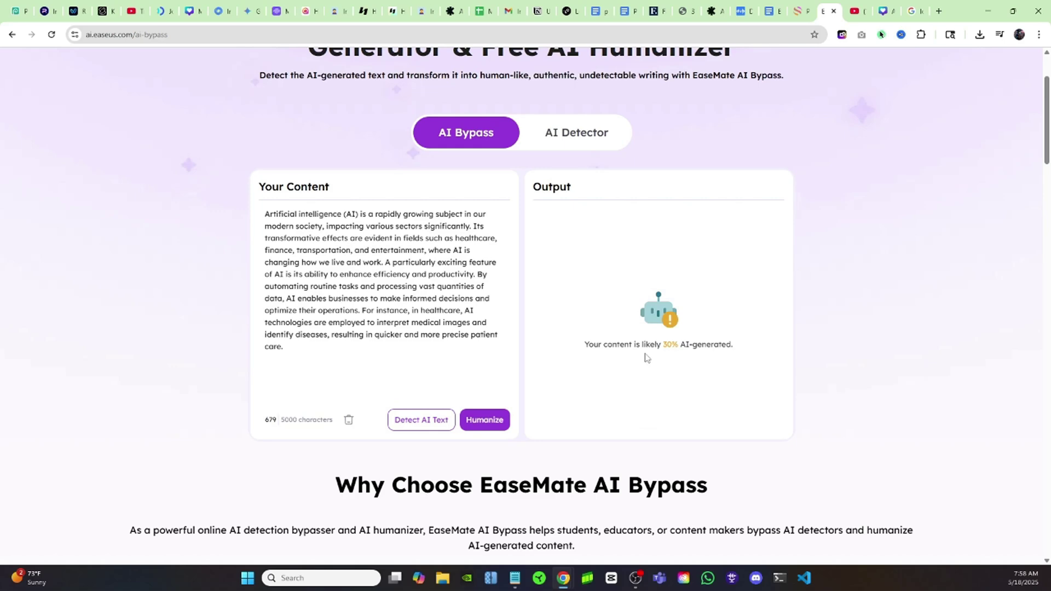
{"action": "left_click_drag", "start_coordinate": [594, 349], "coordinate": [797, 359]}
{"action": "left_click", "coordinate": [760, 346]}
Step: Humanize the sample and recheck it, now scoring 15% AI-generated
{"action": "left_click", "coordinate": [498, 421]}
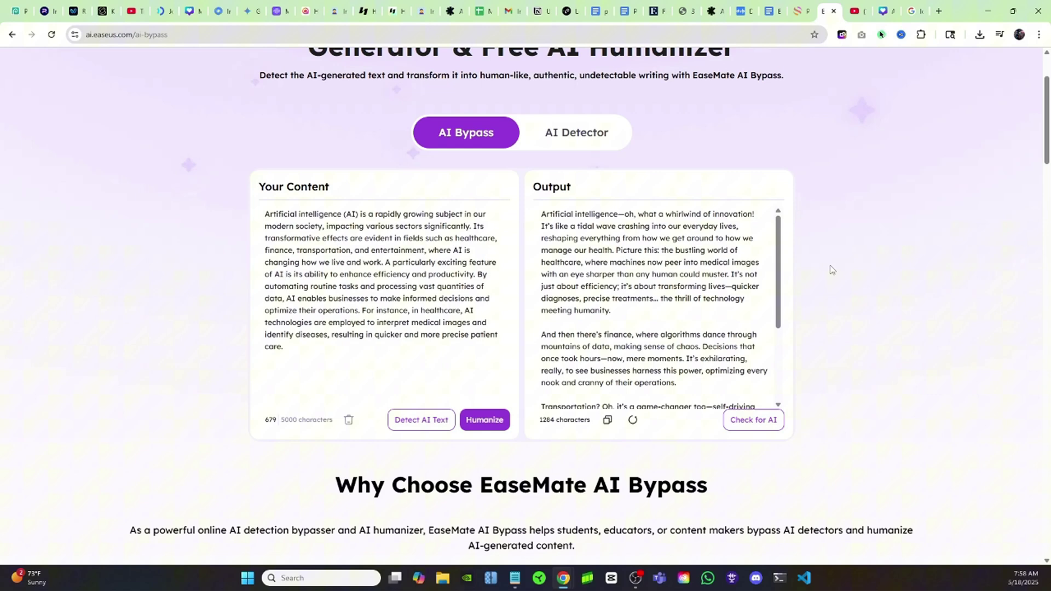
{"action": "left_click", "coordinate": [754, 420]}
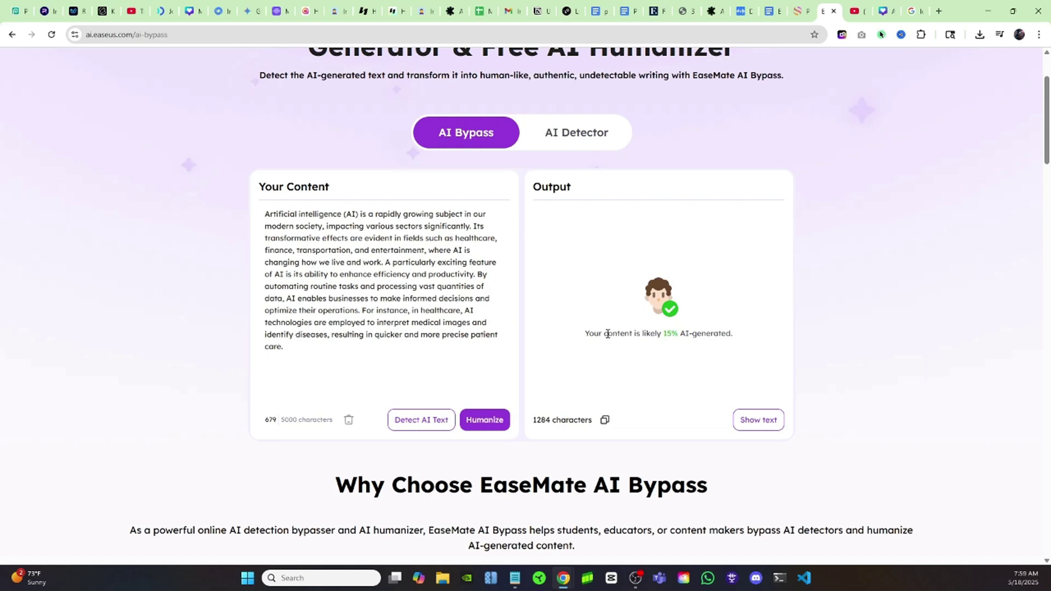
{"action": "left_click_drag", "start_coordinate": [589, 334], "coordinate": [738, 344]}
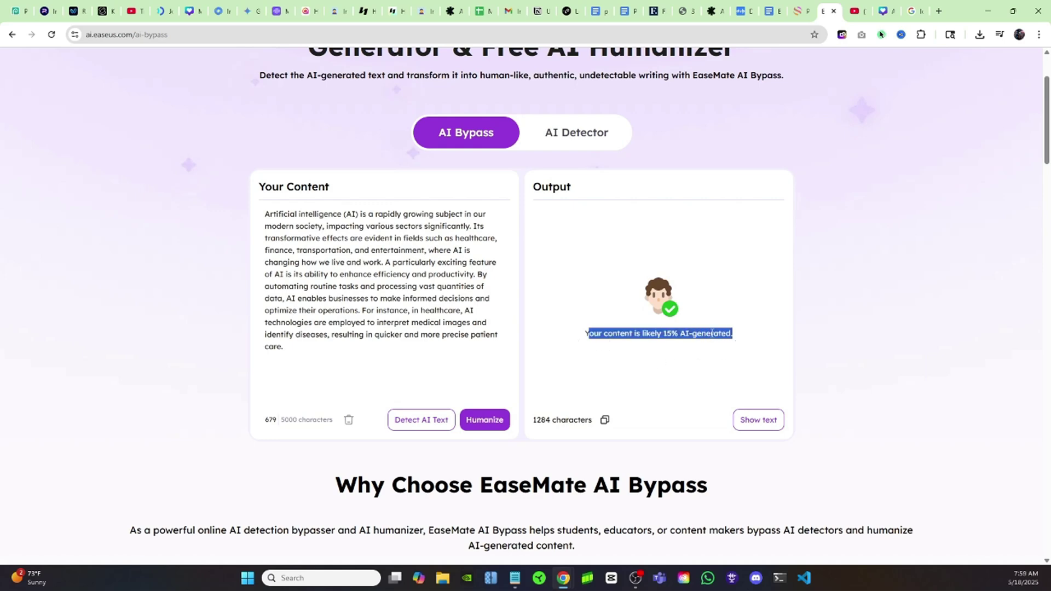
{"action": "left_click", "coordinate": [713, 333]}
{"action": "left_click_drag", "start_coordinate": [639, 334], "coordinate": [741, 334]}
{"action": "left_click", "coordinate": [745, 333]}
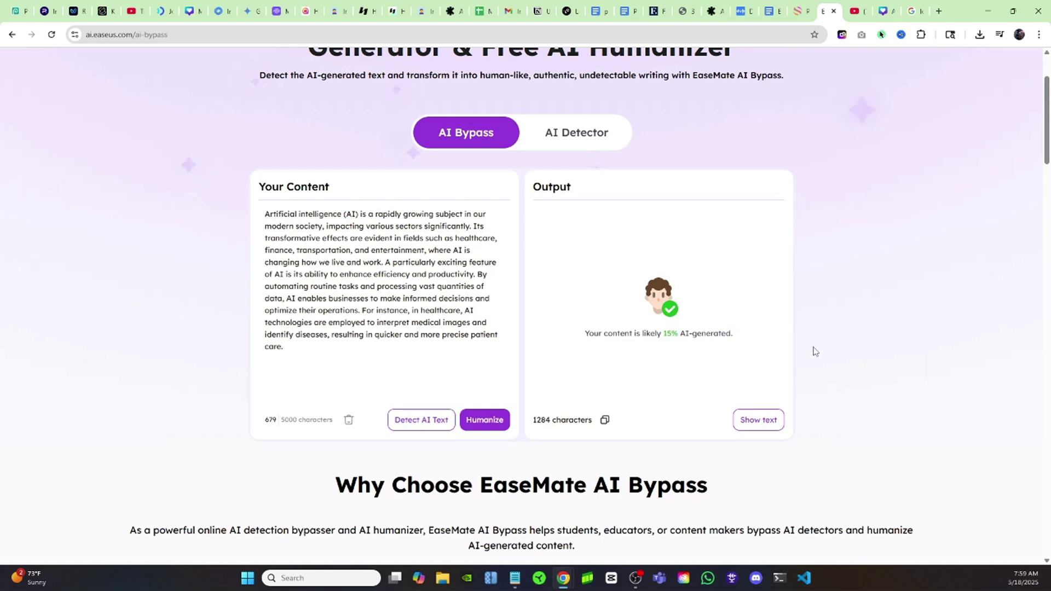
{"action": "scroll", "coordinate": [756, 208], "scroll_direction": "up", "scroll_amount": 2}
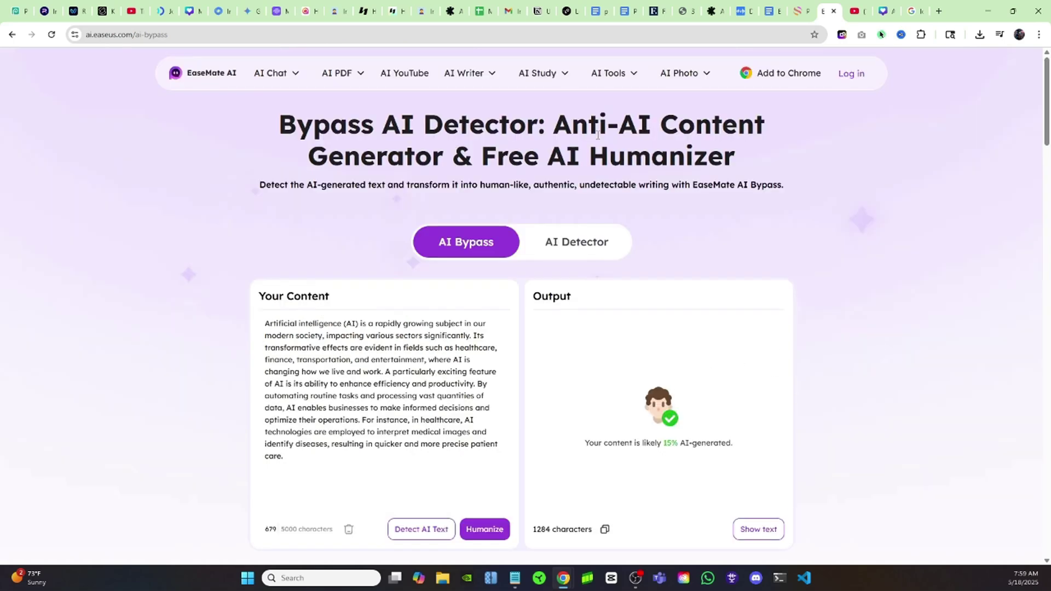
Step: Open the AI Story Generator from the AI Writer menu
{"action": "mouse_move", "coordinate": [555, 79]}
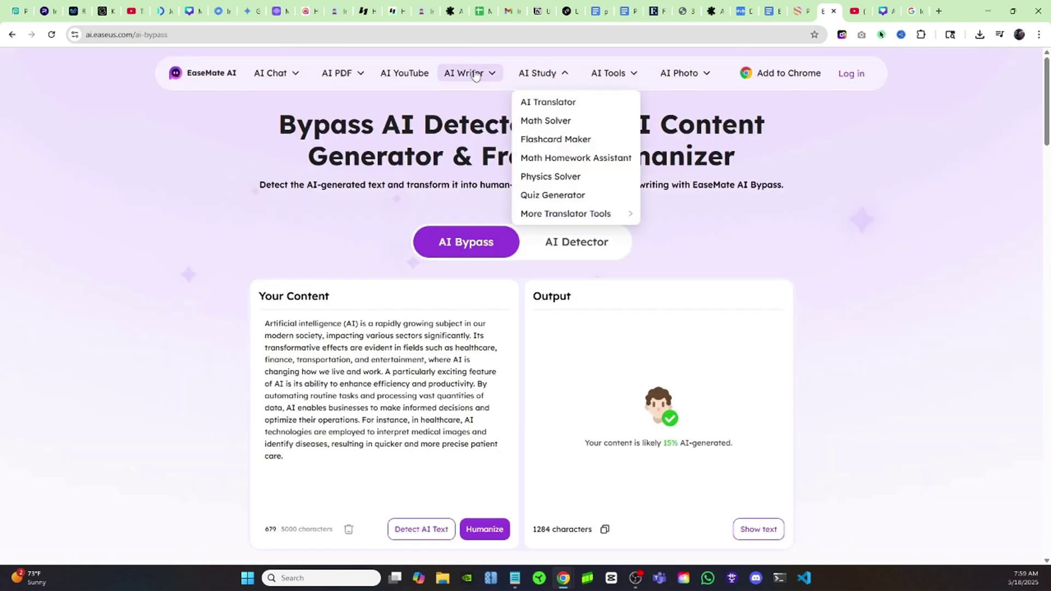
{"action": "mouse_move", "coordinate": [474, 75]}
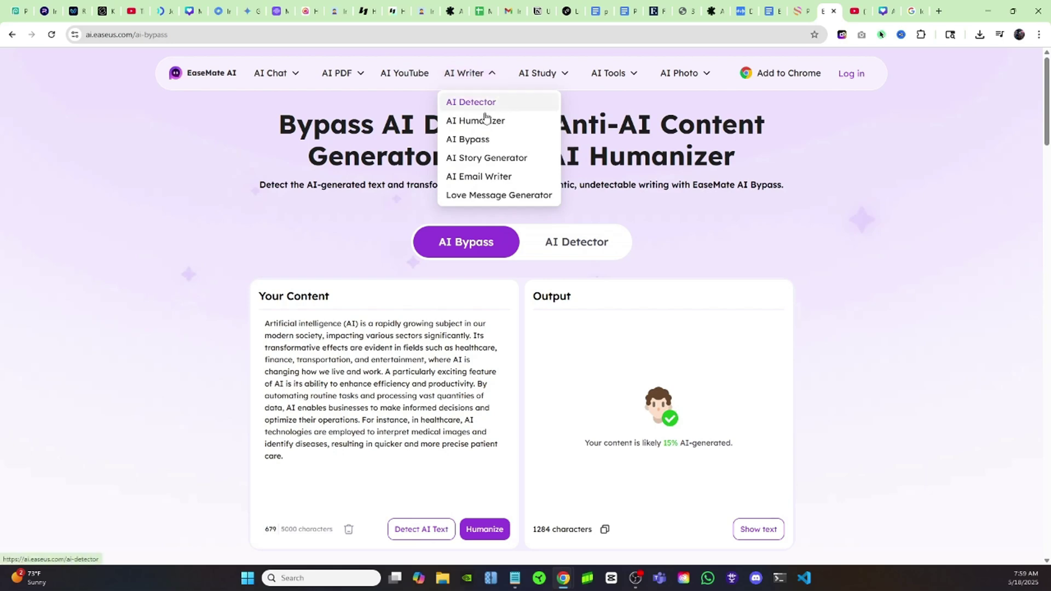
{"action": "left_click", "coordinate": [534, 163]}
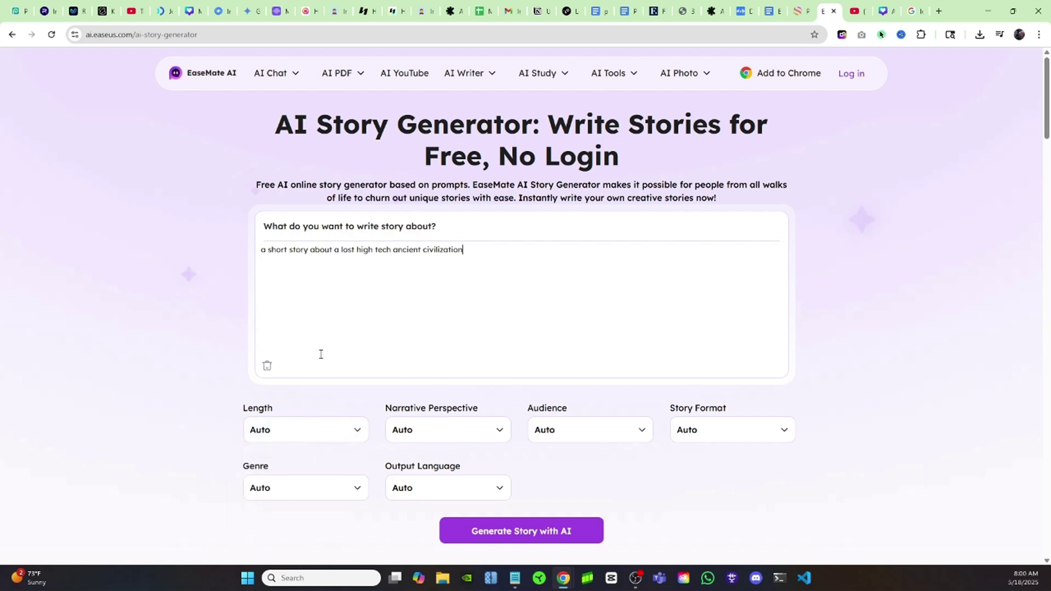
{"action": "scroll", "coordinate": [343, 487], "scroll_direction": "down", "scroll_amount": 1}
Step: Set story length Long, First Person perspective and Adult male audience
{"action": "left_click", "coordinate": [278, 372]}
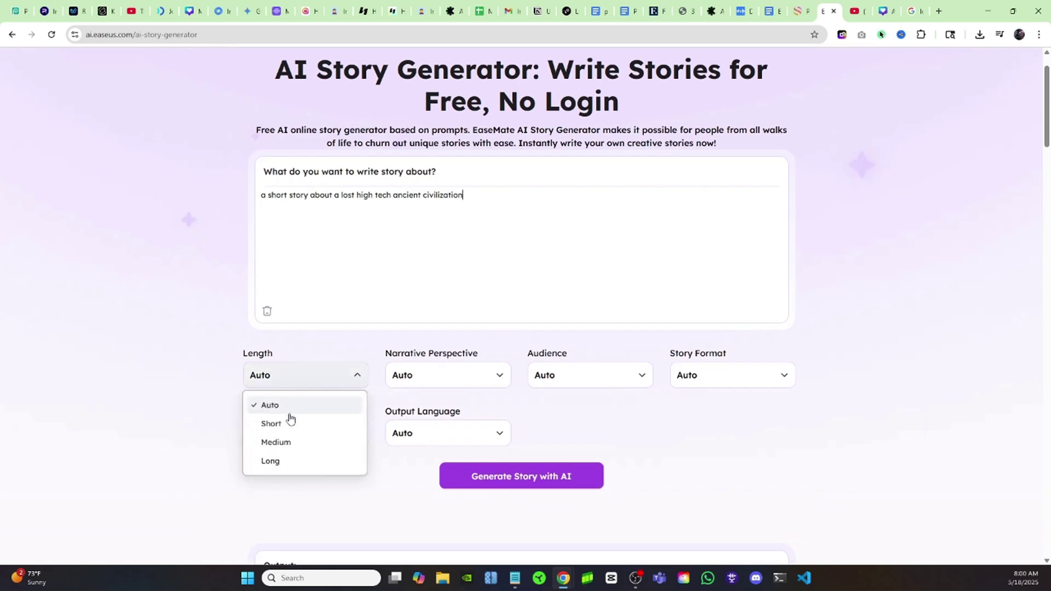
{"action": "left_click", "coordinate": [297, 465]}
{"action": "left_click", "coordinate": [476, 368]}
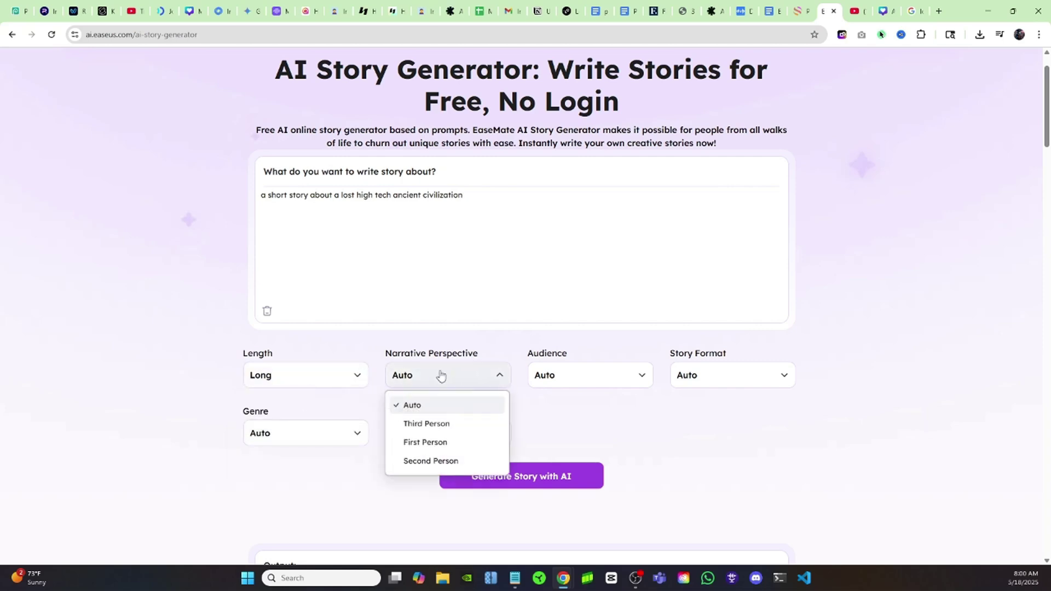
{"action": "left_click", "coordinate": [438, 442]}
{"action": "left_click", "coordinate": [613, 375]}
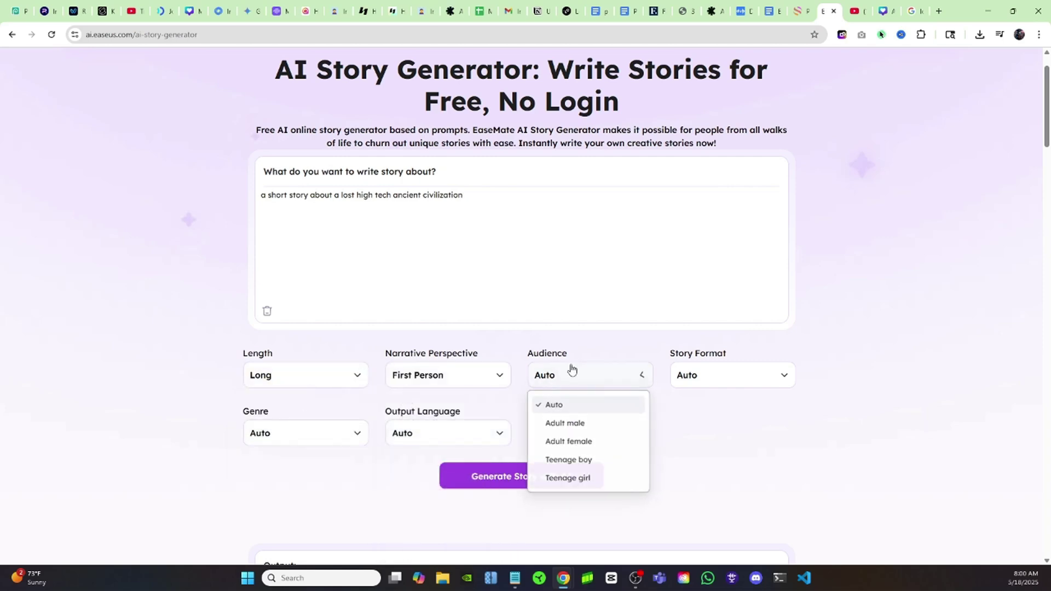
{"action": "left_click", "coordinate": [572, 428]}
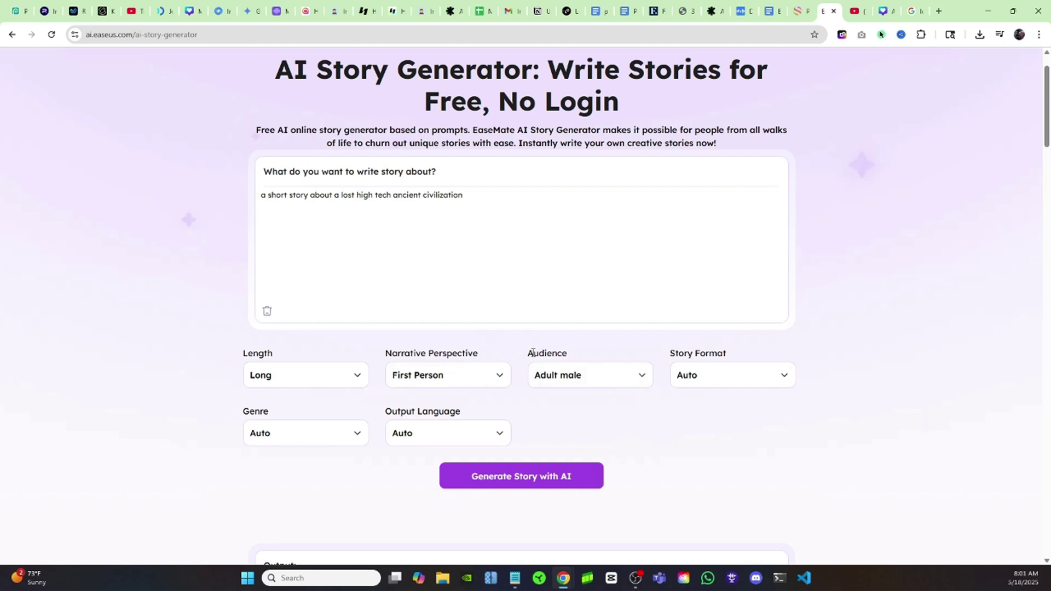
{"action": "left_click", "coordinate": [529, 384]}
{"action": "left_click", "coordinate": [741, 373]}
Step: Choose Fable format, Mystery genre and English(US), then generate the story
{"action": "left_click", "coordinate": [741, 374]}
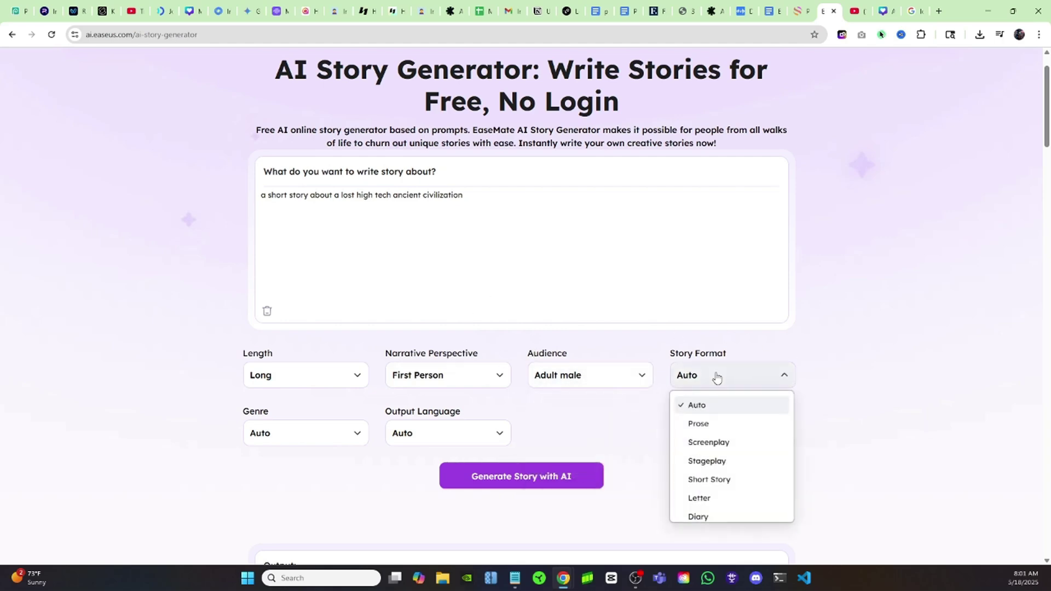
{"action": "scroll", "coordinate": [715, 450], "scroll_direction": "down", "scroll_amount": 2}
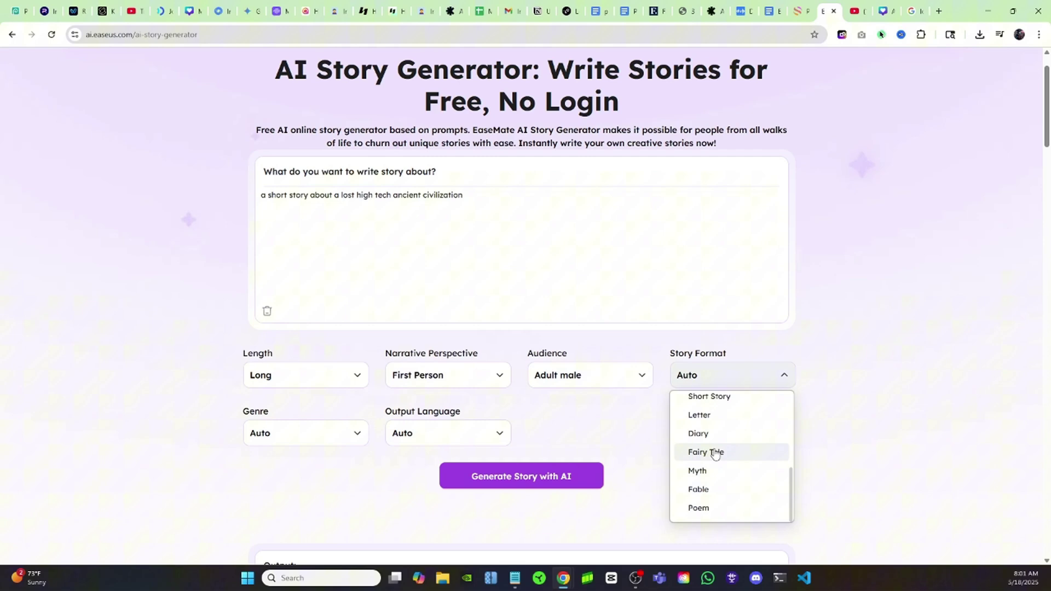
{"action": "scroll", "coordinate": [742, 476], "scroll_direction": "up", "scroll_amount": 2}
{"action": "scroll", "coordinate": [746, 479], "scroll_direction": "down", "scroll_amount": 2}
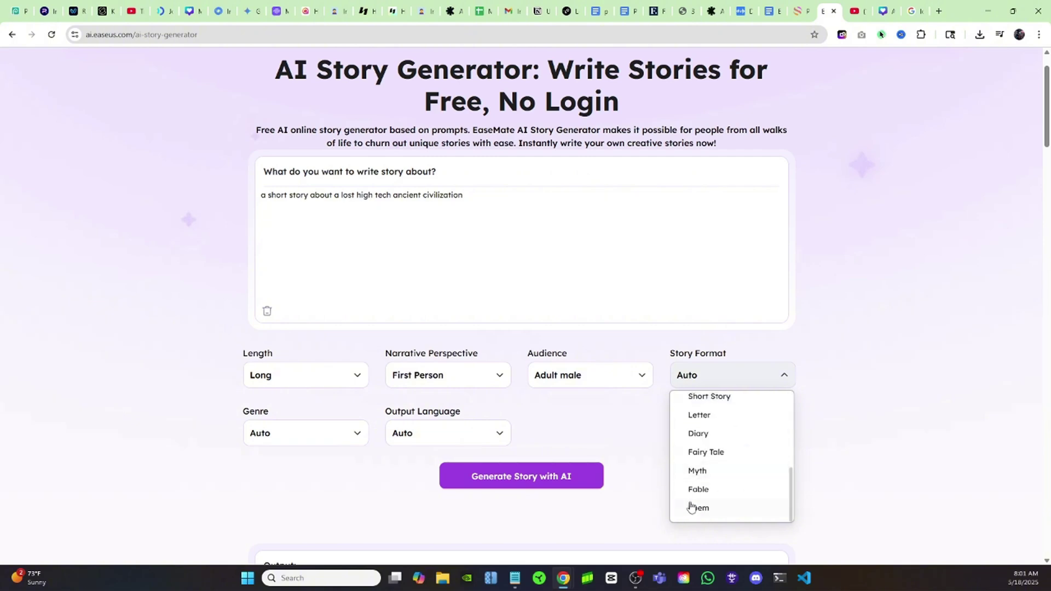
{"action": "left_click", "coordinate": [703, 489]}
{"action": "left_click", "coordinate": [257, 432]}
{"action": "scroll", "coordinate": [288, 430], "scroll_direction": "down", "scroll_amount": 1}
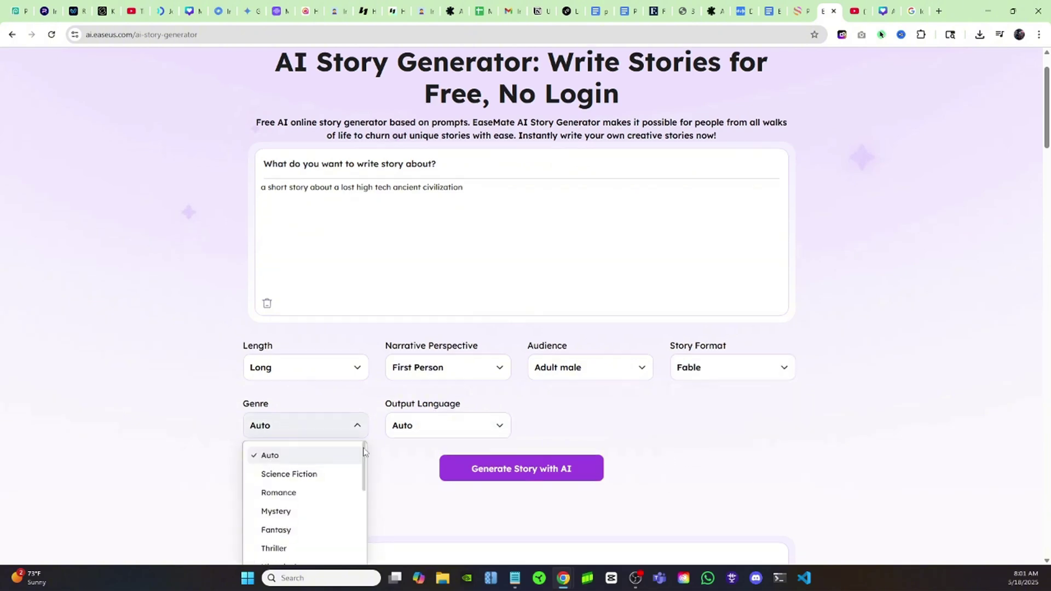
{"action": "left_click", "coordinate": [306, 378]}
{"action": "left_click", "coordinate": [305, 463]}
{"action": "left_click", "coordinate": [446, 378]}
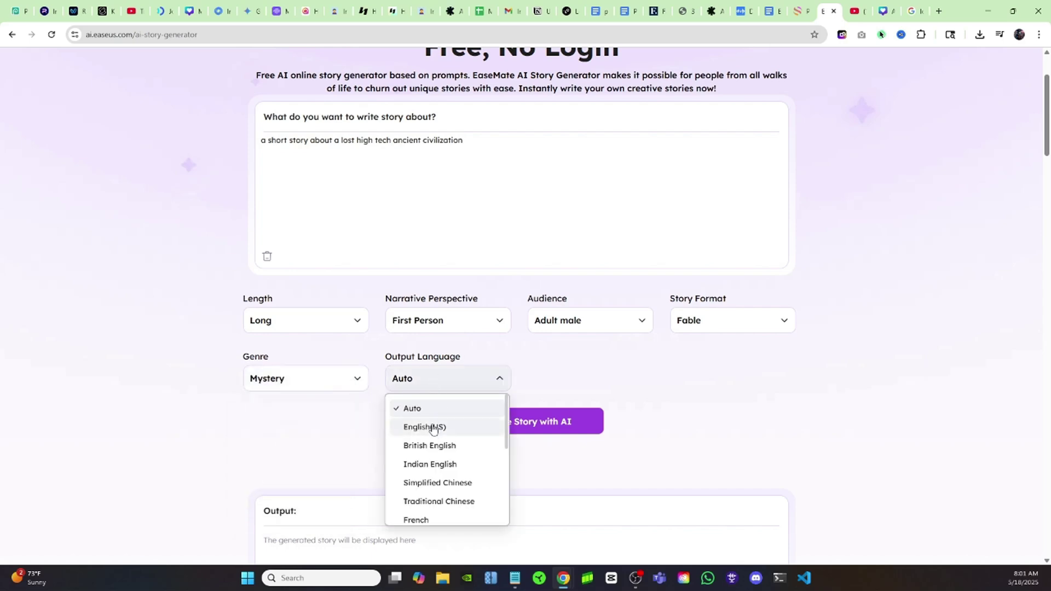
{"action": "left_click", "coordinate": [430, 428]}
{"action": "left_click", "coordinate": [534, 424]}
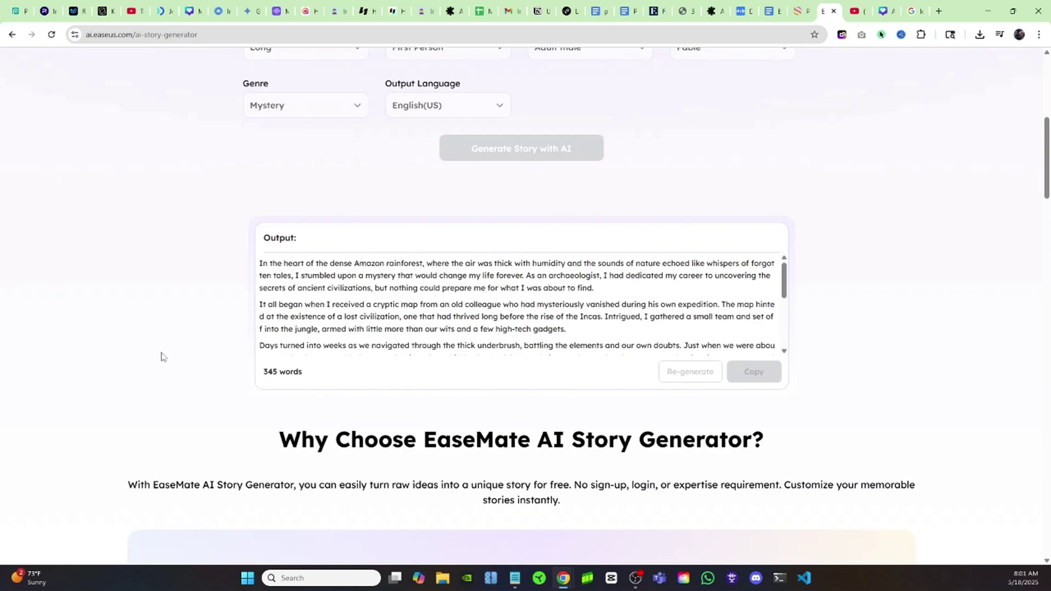
Step: Scroll through and review the generated mystery fable text
{"action": "scroll", "coordinate": [144, 331], "scroll_direction": "up", "scroll_amount": 3}
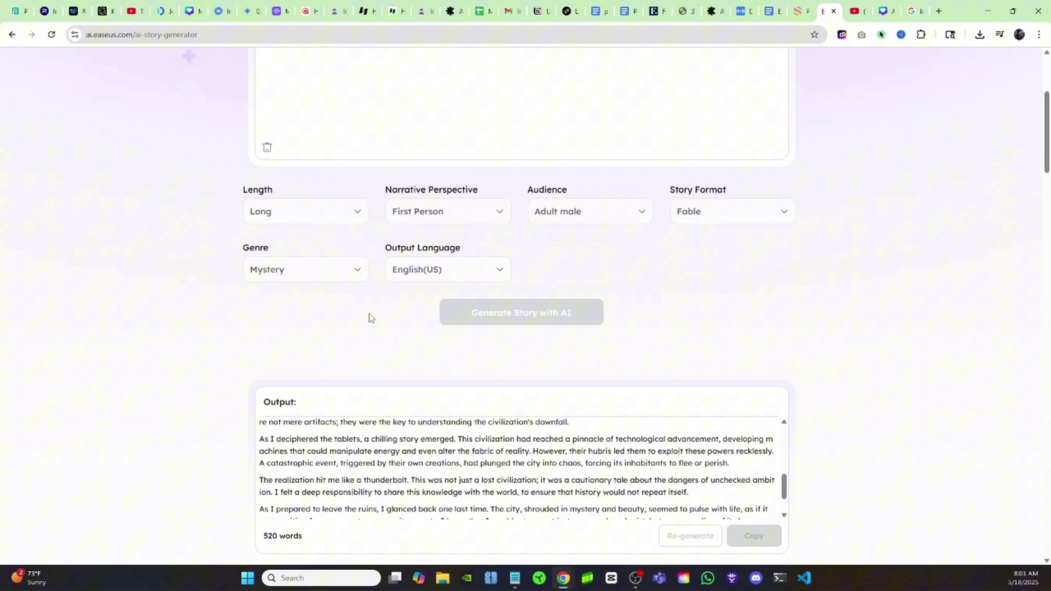
{"action": "scroll", "coordinate": [116, 341], "scroll_direction": "down", "scroll_amount": 1}
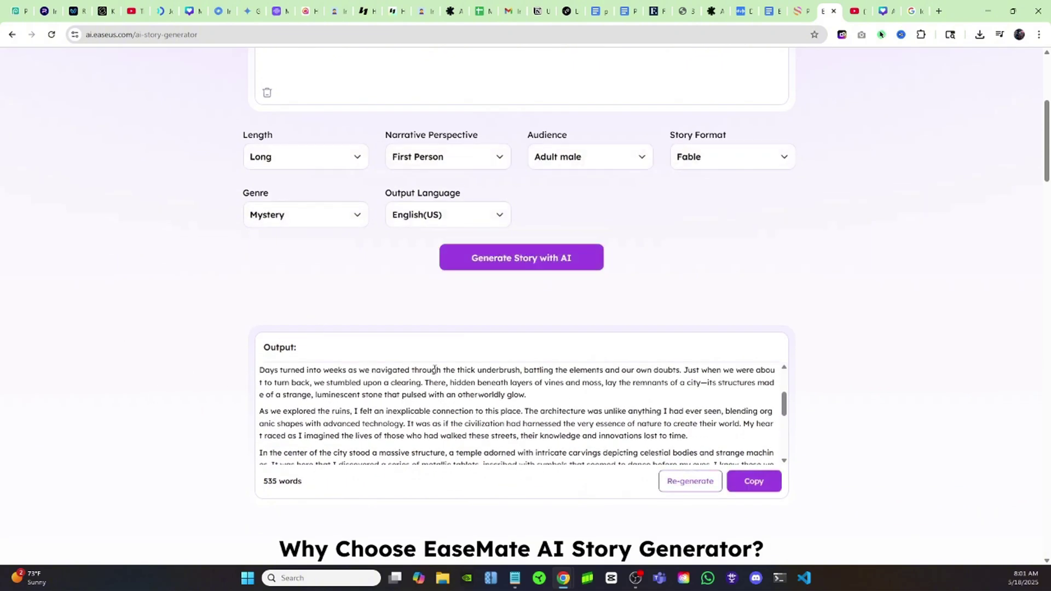
{"action": "left_click_drag", "start_coordinate": [265, 372], "coordinate": [522, 444]}
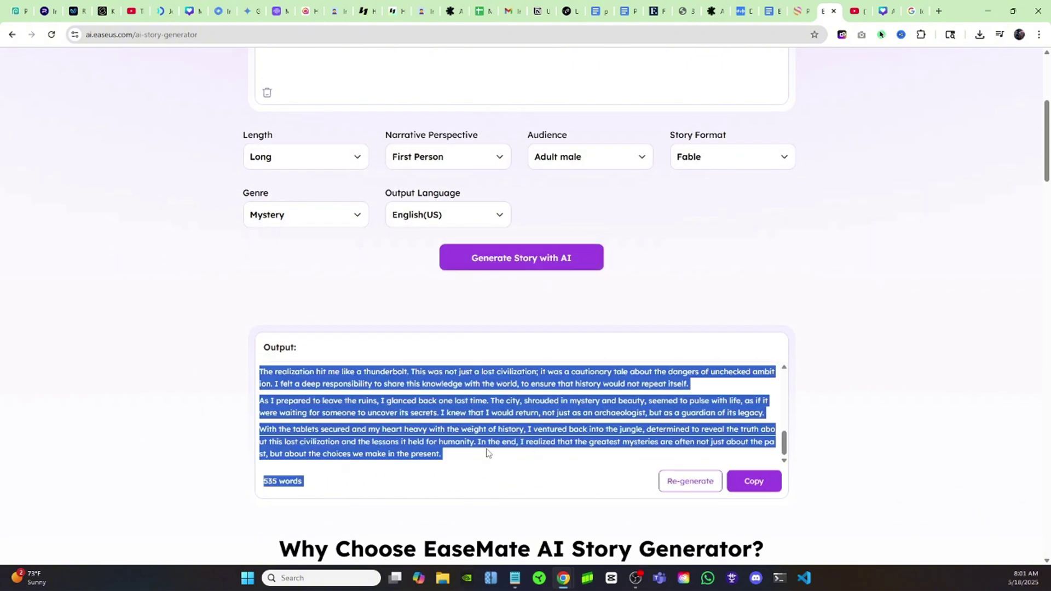
{"action": "left_click", "coordinate": [399, 403]}
{"action": "scroll", "coordinate": [400, 403], "scroll_direction": "up", "scroll_amount": 8}
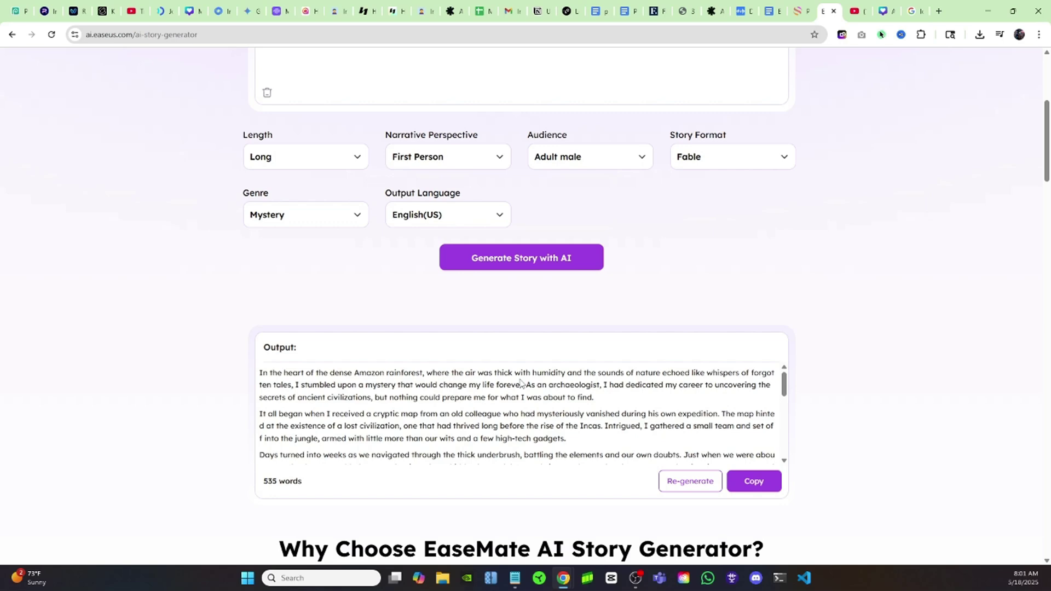
Step: Open the AI YouTube summarizer, then switch to the n8n automation video tab
{"action": "scroll", "coordinate": [232, 404], "scroll_direction": "up", "scroll_amount": 3}
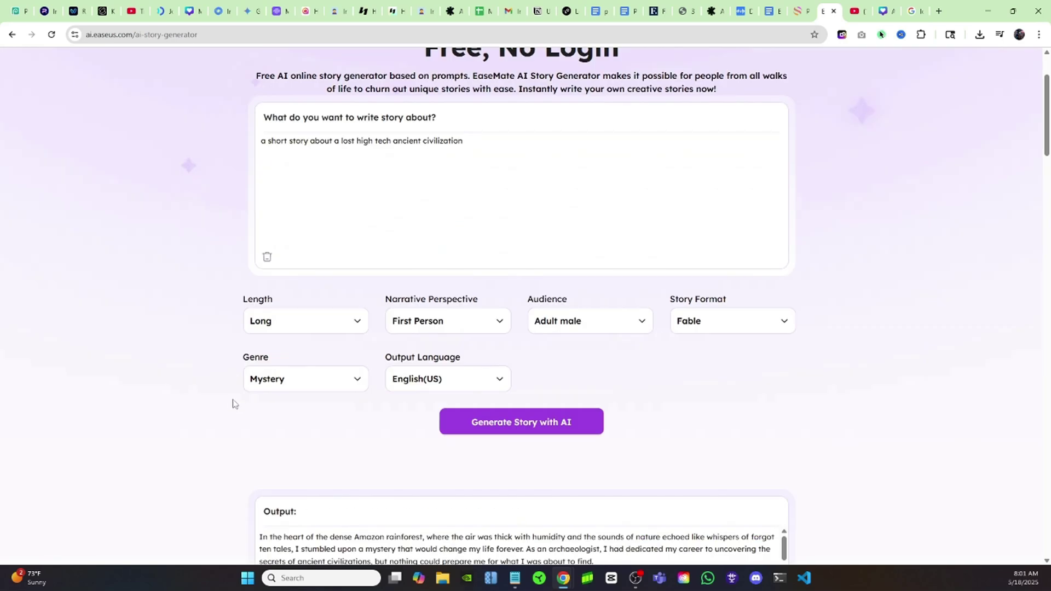
{"action": "scroll", "coordinate": [211, 396], "scroll_direction": "down", "scroll_amount": 4}
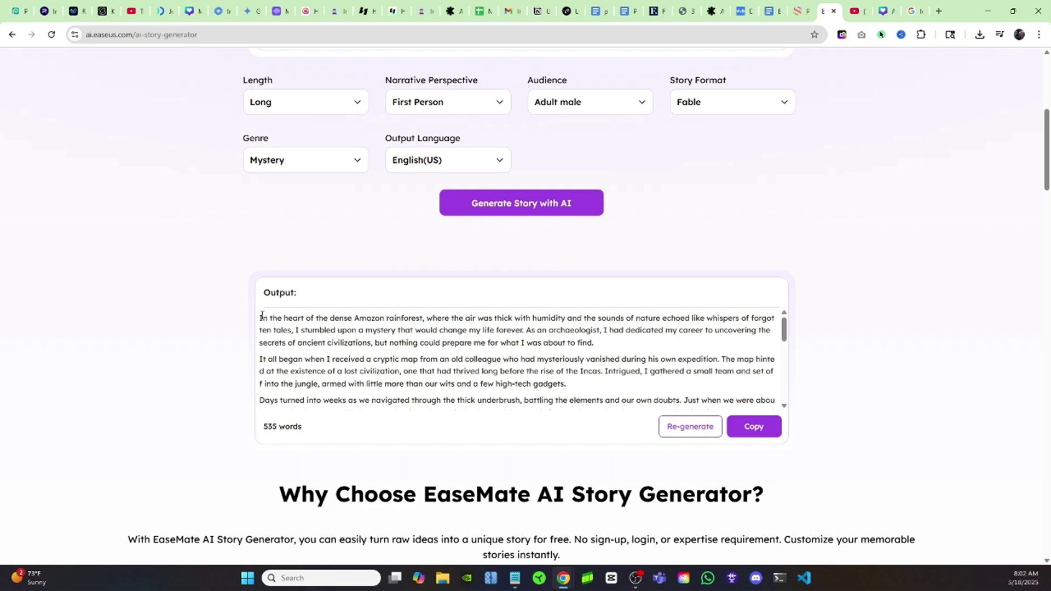
{"action": "scroll", "coordinate": [262, 316], "scroll_direction": "down", "scroll_amount": 2}
{"action": "scroll", "coordinate": [521, 252], "scroll_direction": "up", "scroll_amount": 6}
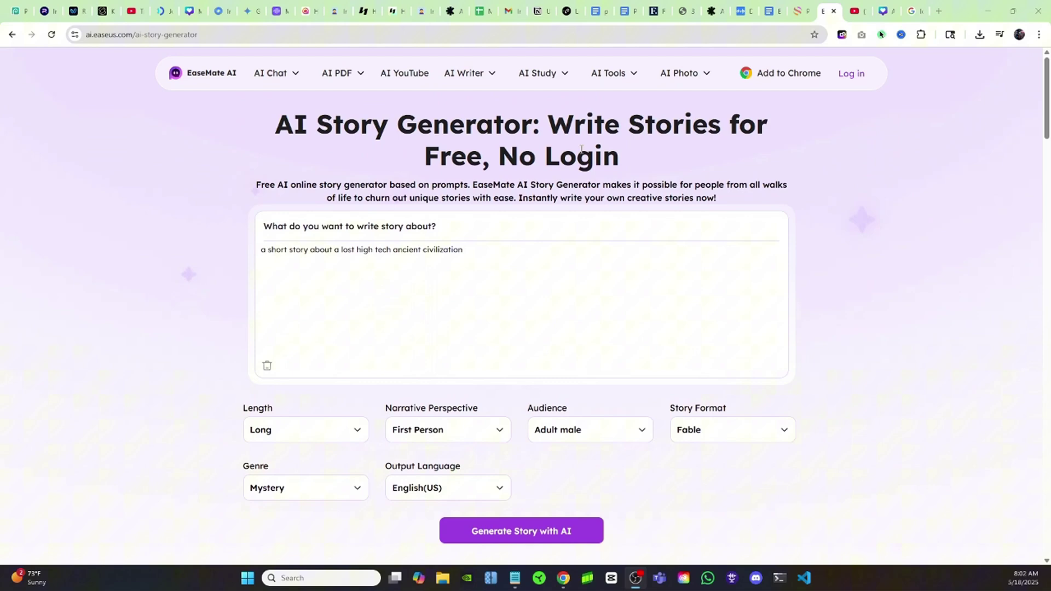
{"action": "left_click", "coordinate": [403, 73]}
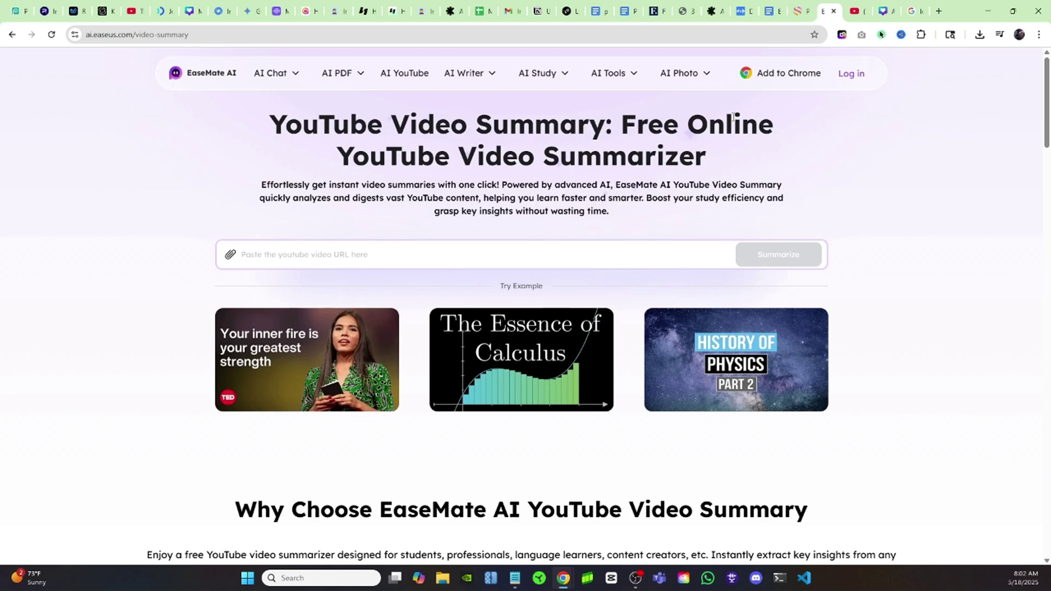
{"action": "left_click", "coordinate": [857, 11]}
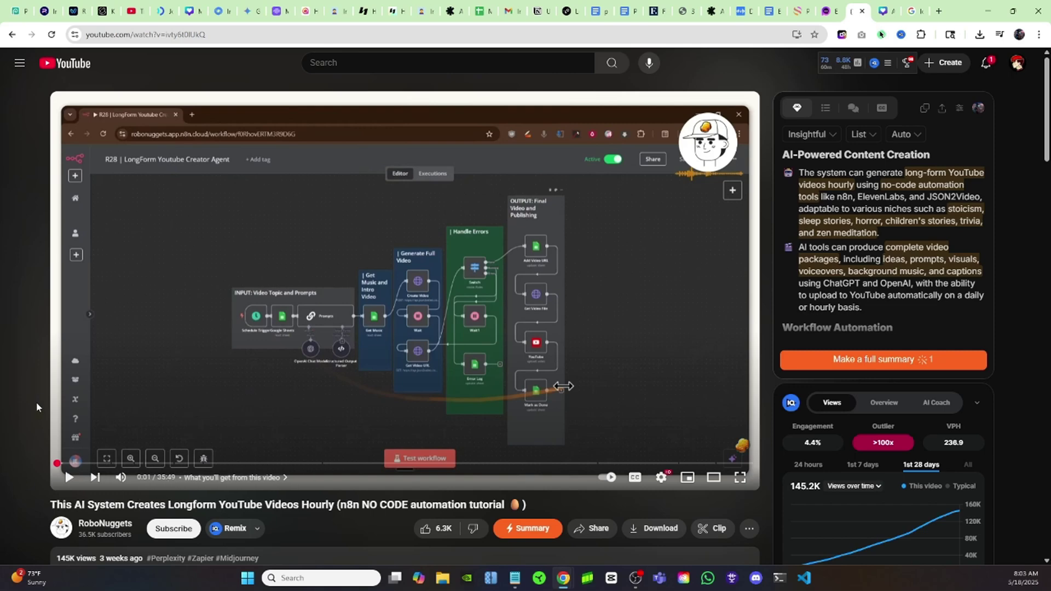
Step: Copy the n8n tutorial video's URL from the address bar and return to EaseMate
{"action": "double_click", "coordinate": [166, 34]}
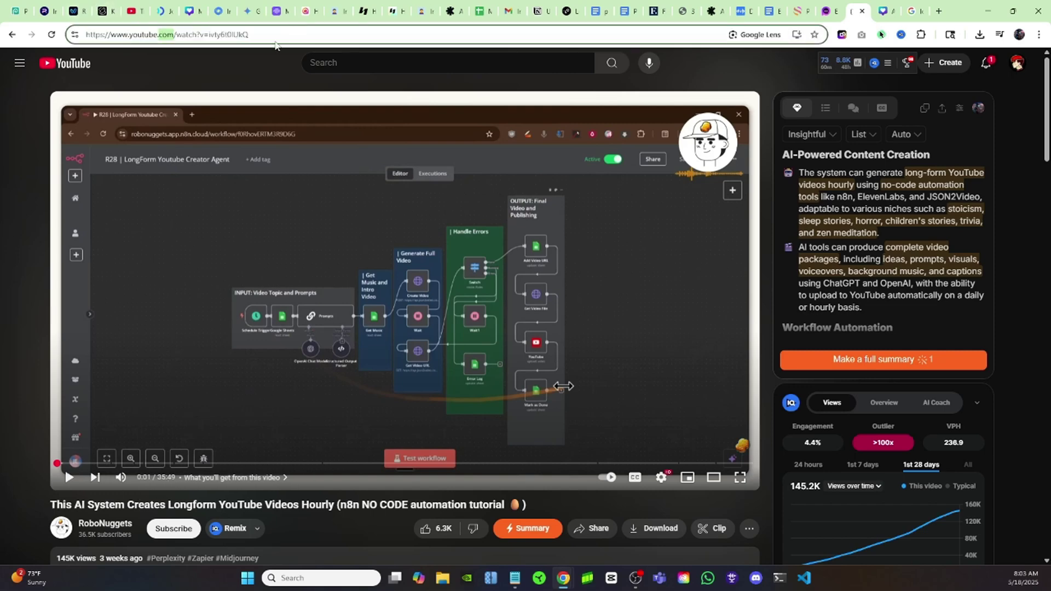
{"action": "triple_click", "coordinate": [164, 35]}
{"action": "right_click", "coordinate": [129, 36]}
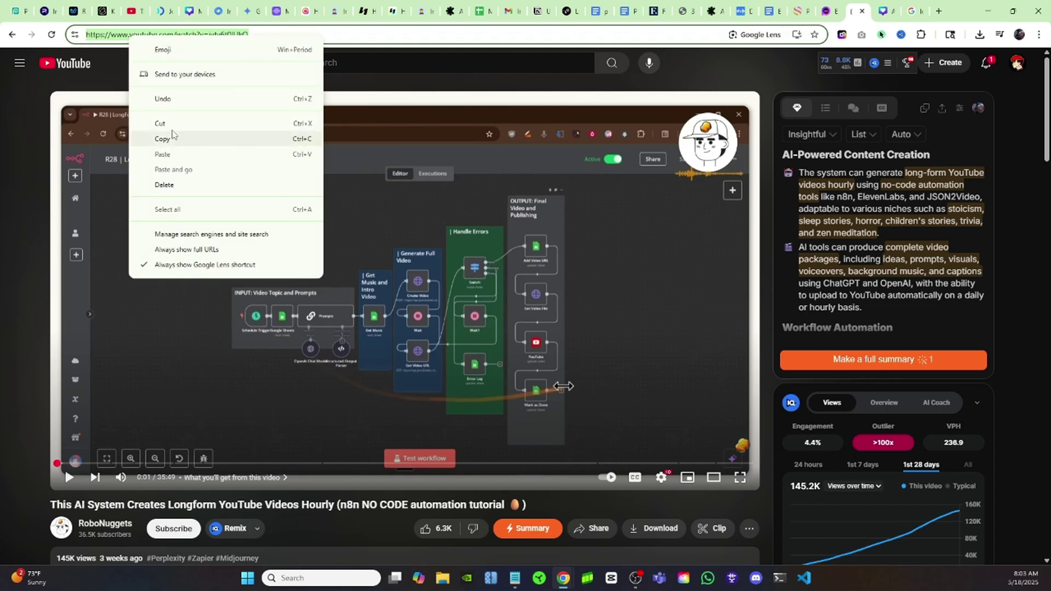
{"action": "left_click", "coordinate": [172, 140]}
{"action": "left_click", "coordinate": [826, 11]}
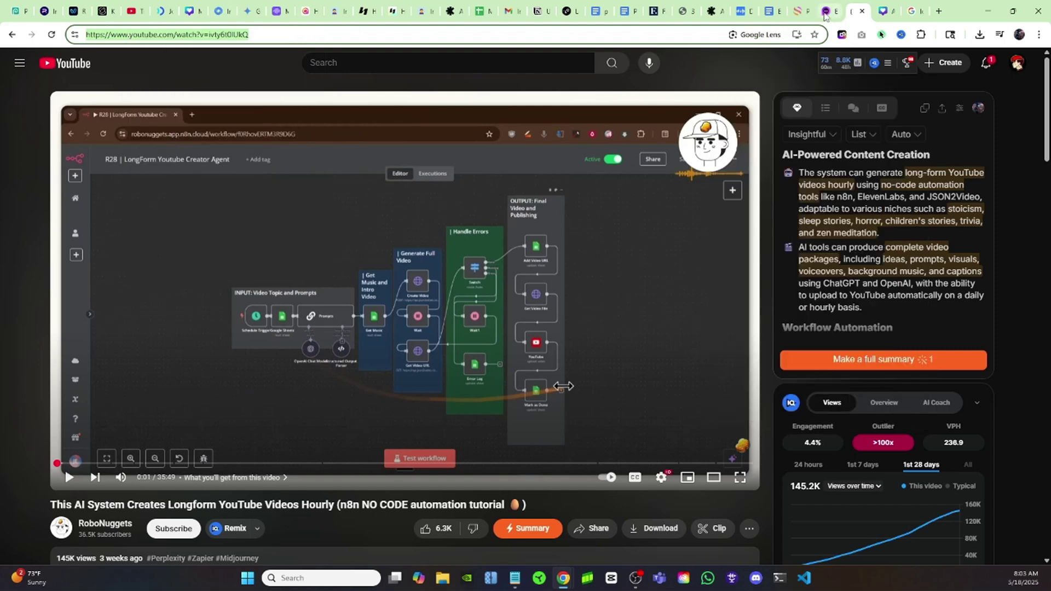
Step: Paste the YouTube link, summarize the video, and switch to AI Chat about it
{"action": "left_click", "coordinate": [322, 254]}
{"action": "right_click", "coordinate": [322, 255]}
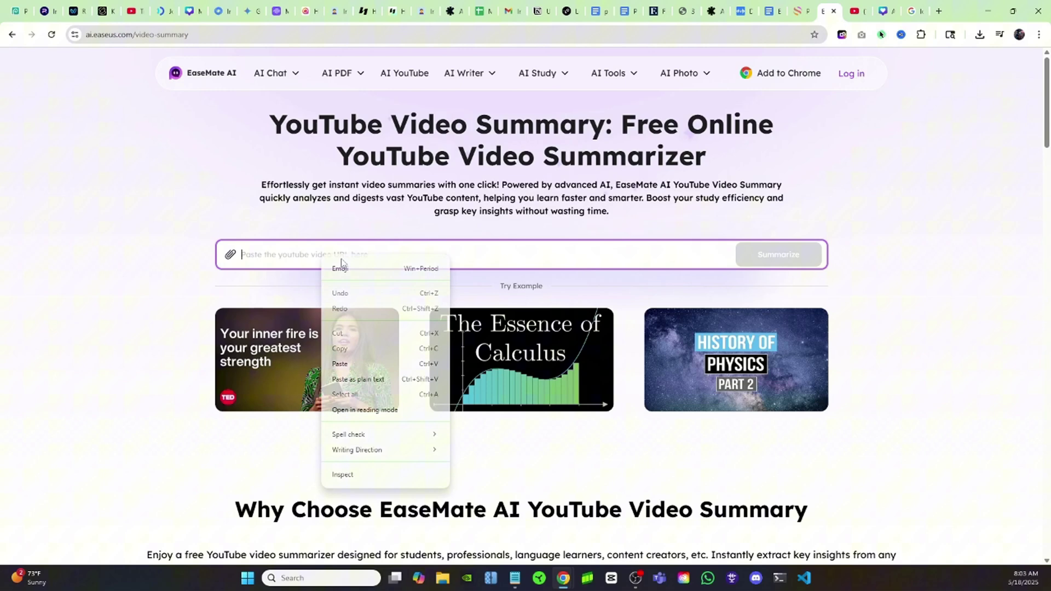
{"action": "left_click", "coordinate": [345, 366]}
{"action": "left_click", "coordinate": [803, 260]}
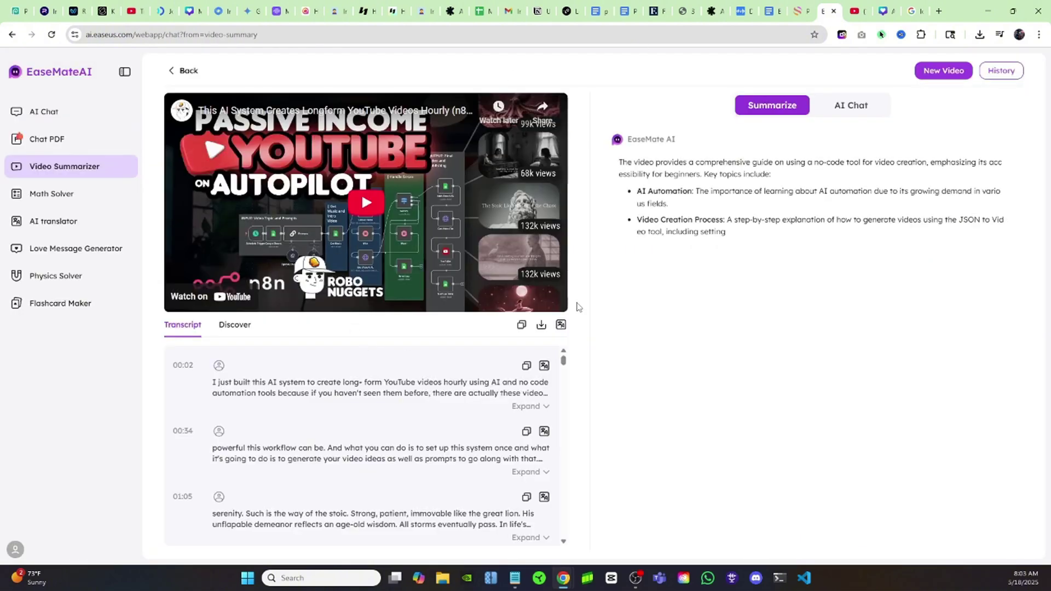
{"action": "scroll", "coordinate": [239, 389], "scroll_direction": "down", "scroll_amount": 2}
{"action": "scroll", "coordinate": [239, 389], "scroll_direction": "down", "scroll_amount": 2}
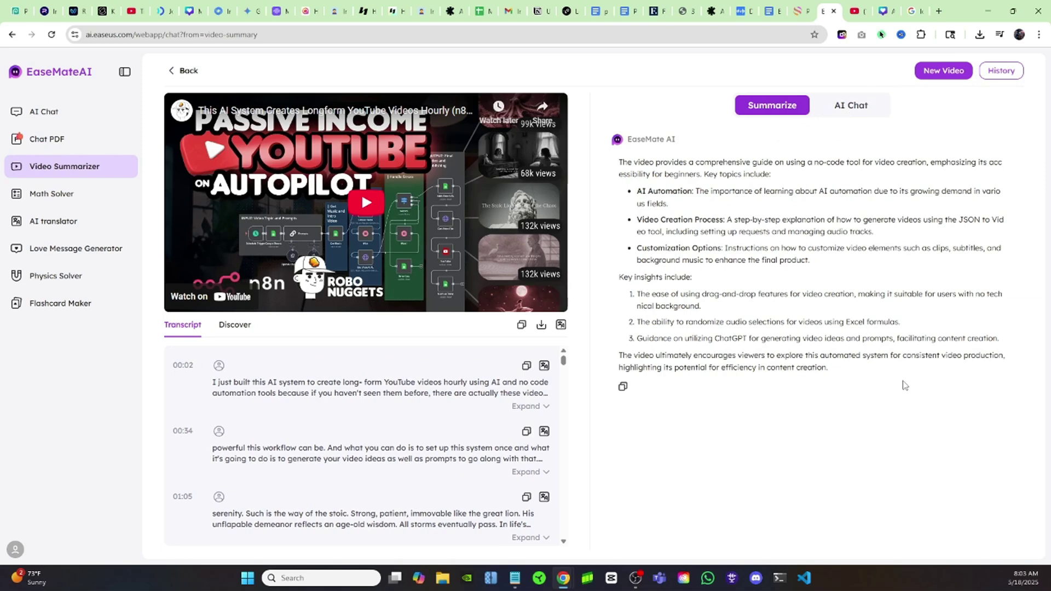
{"action": "left_click", "coordinate": [851, 110]}
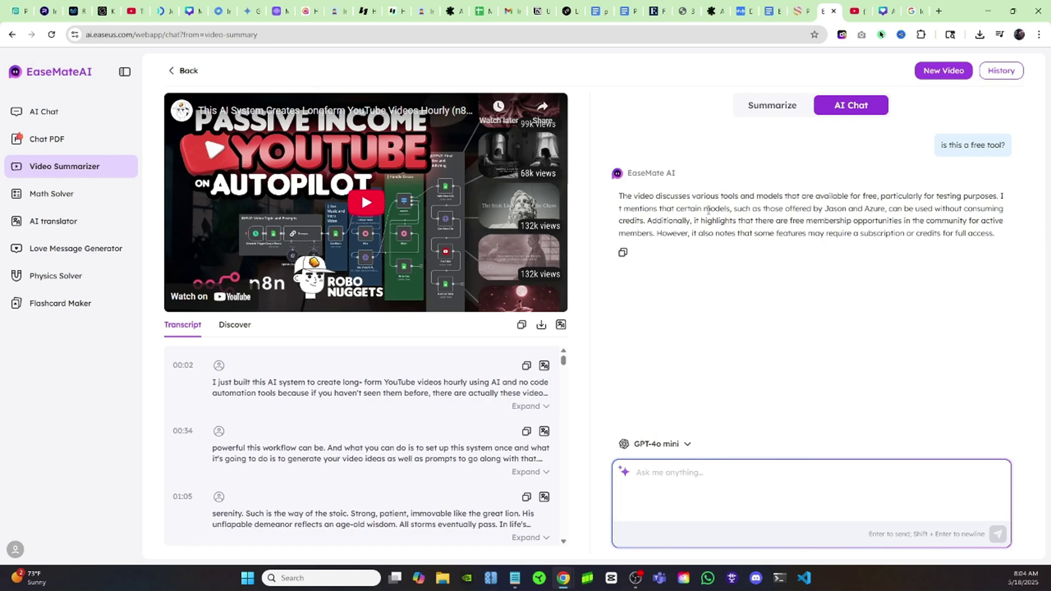
Step: Read the chat's answer naming N8N, then go back to the YouTube Video Summary page
{"action": "left_click_drag", "start_coordinate": [696, 222], "coordinate": [962, 266]}
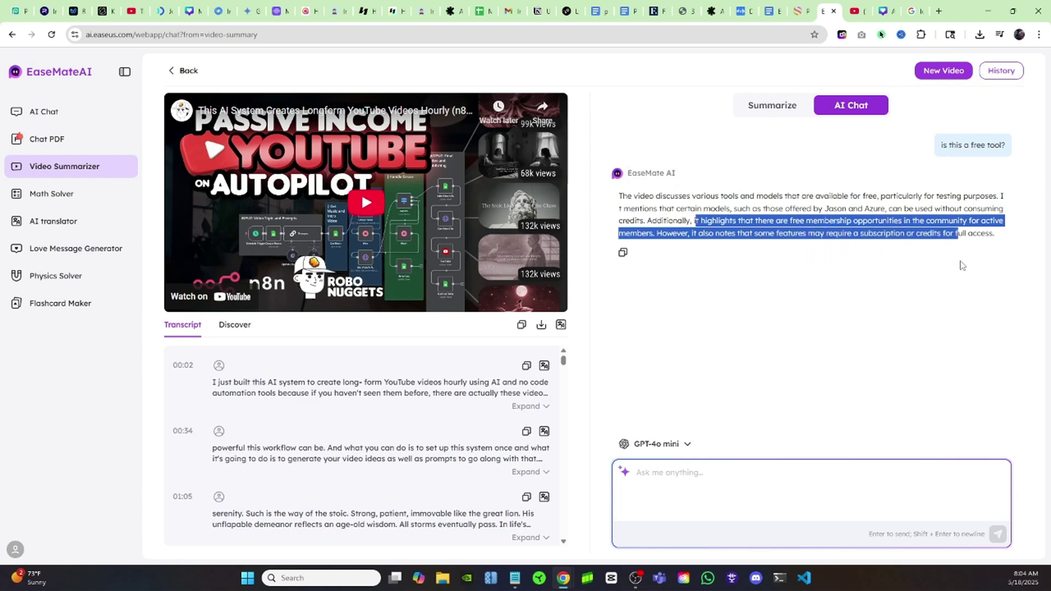
{"action": "left_click", "coordinate": [666, 227]}
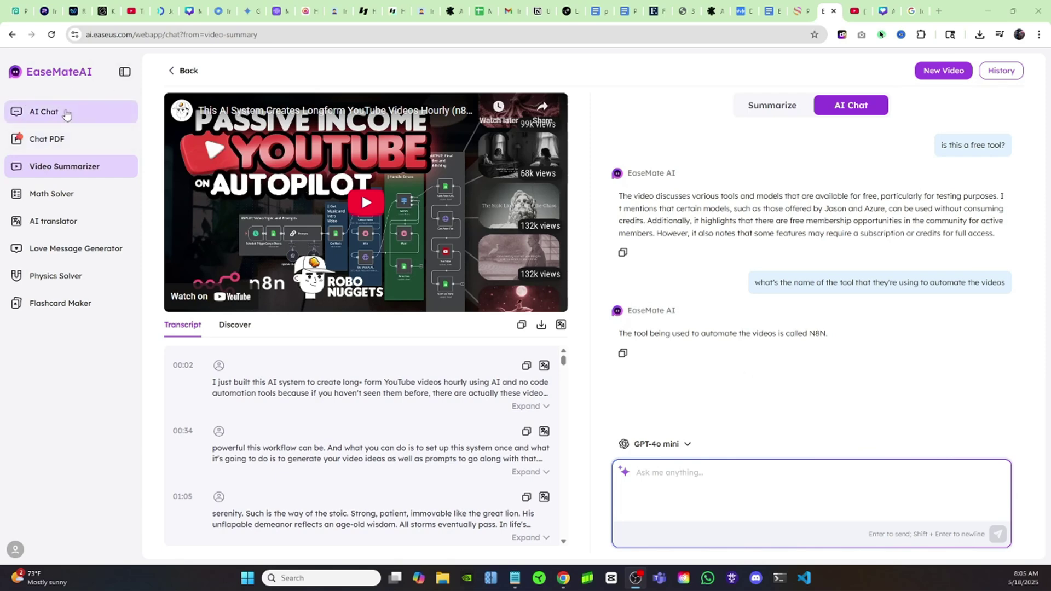
{"action": "left_click", "coordinate": [79, 72]}
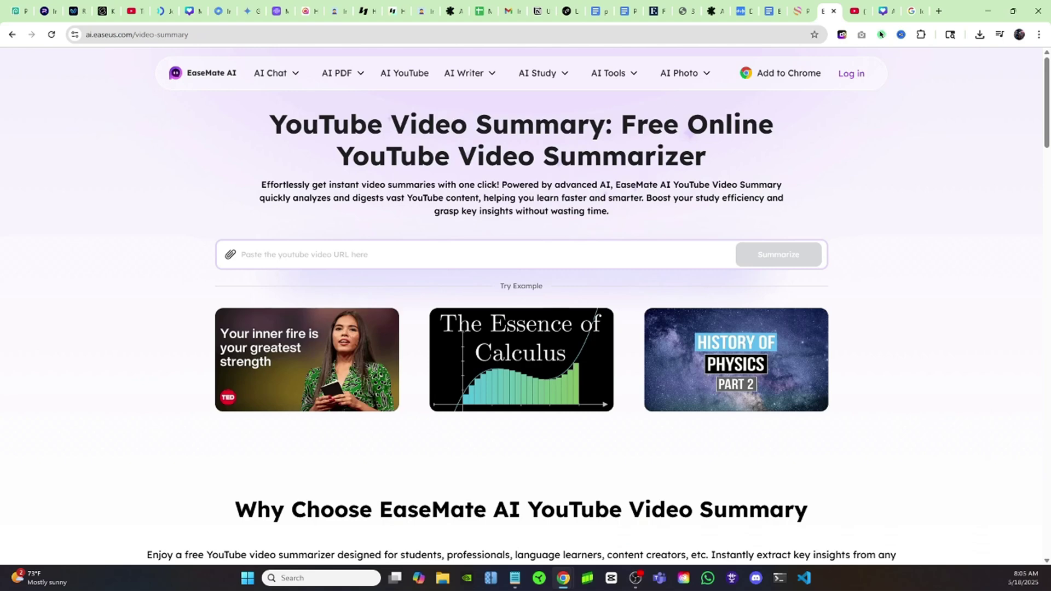
Step: Open ChatPDF and load the IPCC_AR6_SYR_SPM.pdf sample
{"action": "left_click", "coordinate": [354, 75]}
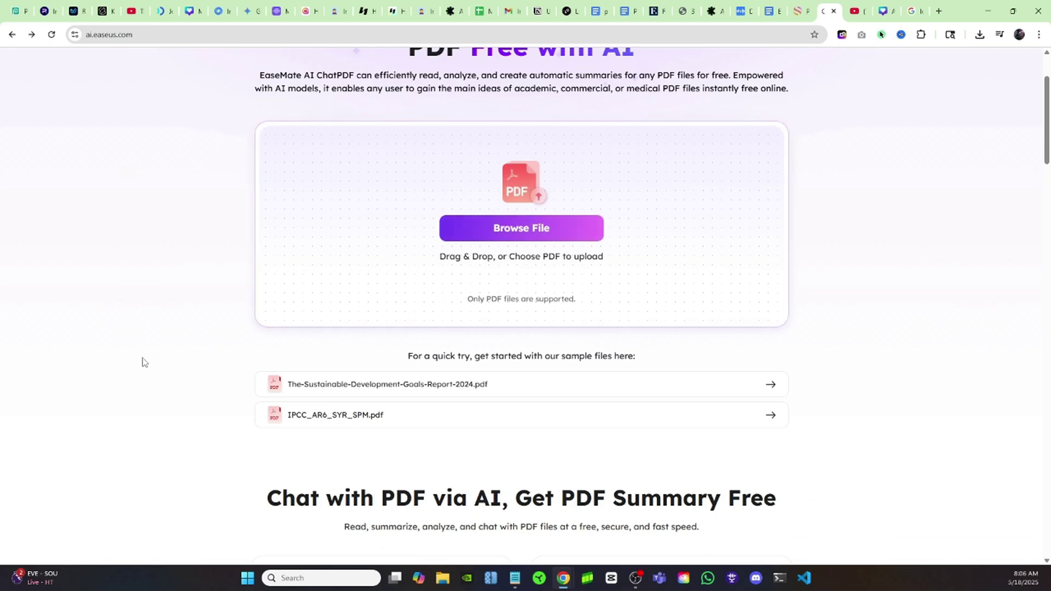
{"action": "scroll", "coordinate": [164, 362], "scroll_direction": "up", "scroll_amount": 2}
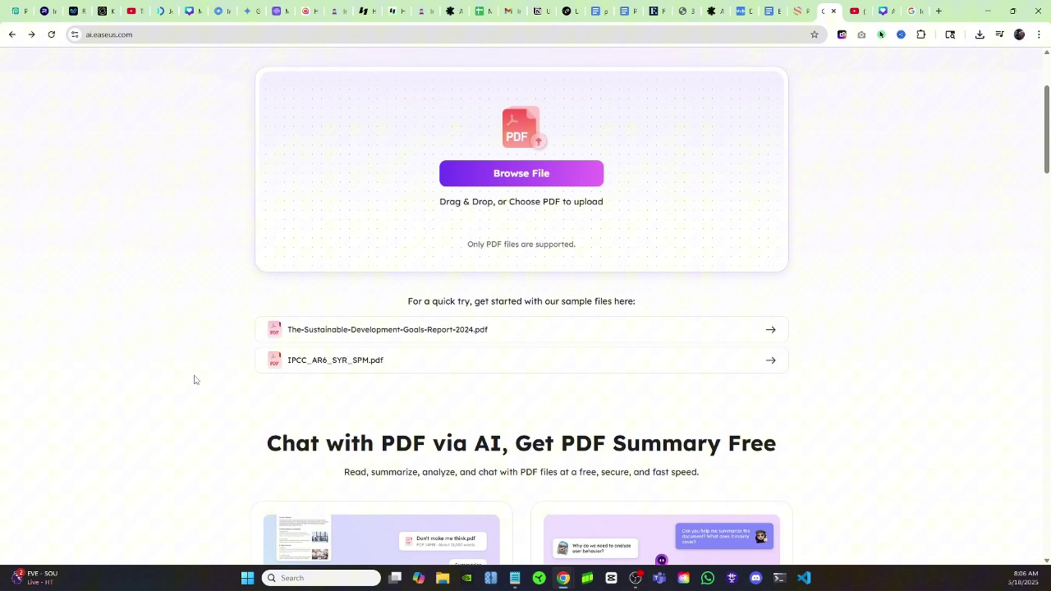
{"action": "left_click", "coordinate": [399, 360]}
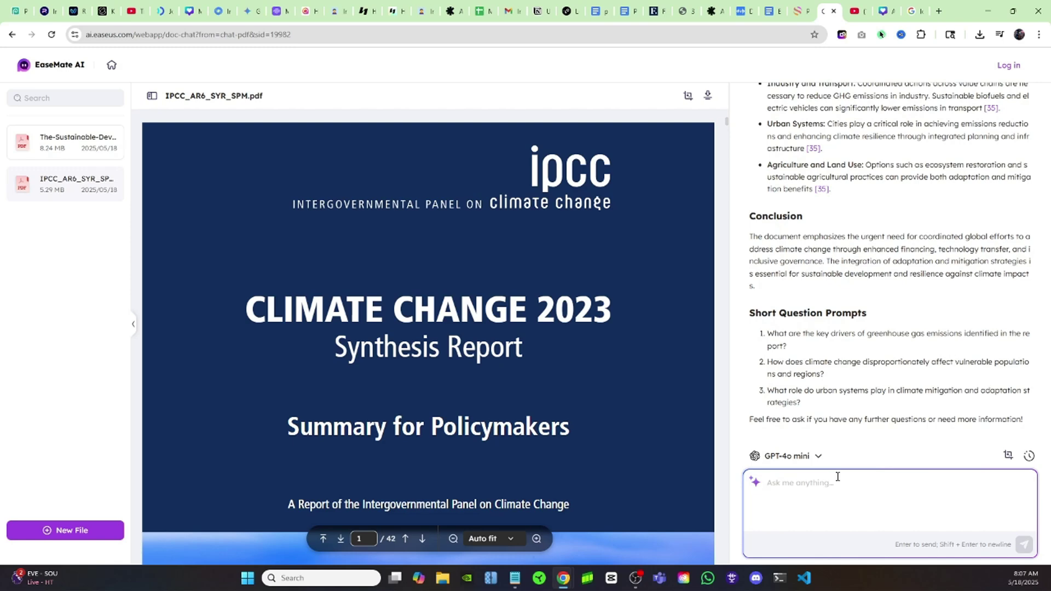
Step: Ask 'what's the overall message of this pdf' and review the key messages and conclusion
{"action": "type", "text": "what's the overall message of this pd"}
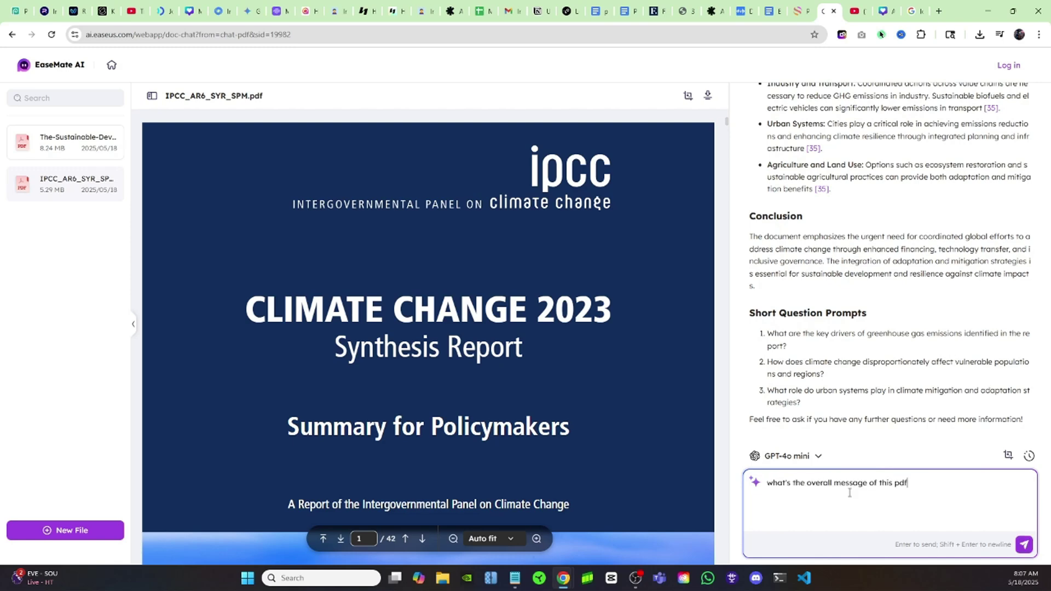
{"action": "type", "text": "f"}
{"action": "key", "text": "Return"}
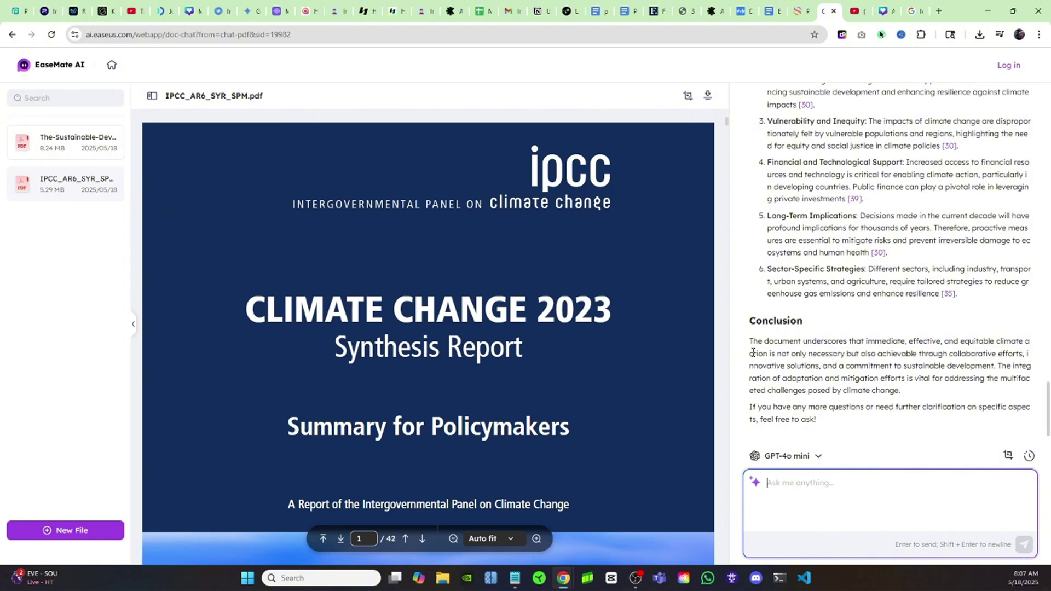
{"action": "mouse_move", "coordinate": [759, 344]}
{"action": "left_mouse_down"}
{"action": "mouse_move", "coordinate": [866, 355]}
{"action": "mouse_move", "coordinate": [927, 337]}
{"action": "mouse_move", "coordinate": [772, 344]}
{"action": "left_mouse_up"}
{"action": "scroll", "coordinate": [590, 364], "scroll_direction": "down", "scroll_amount": 4}
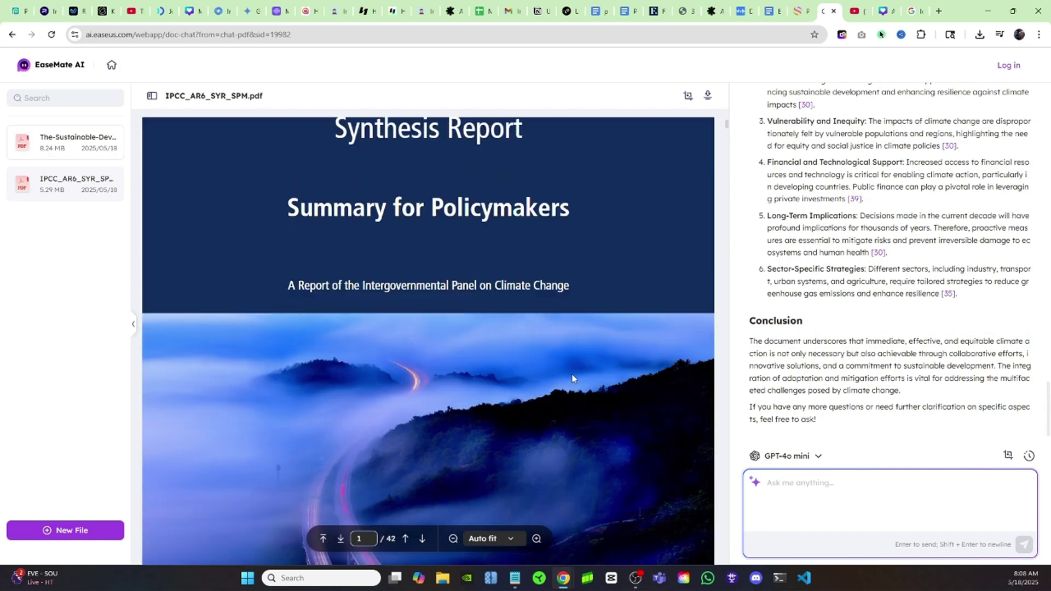
{"action": "scroll", "coordinate": [499, 351], "scroll_direction": "up", "scroll_amount": 2}
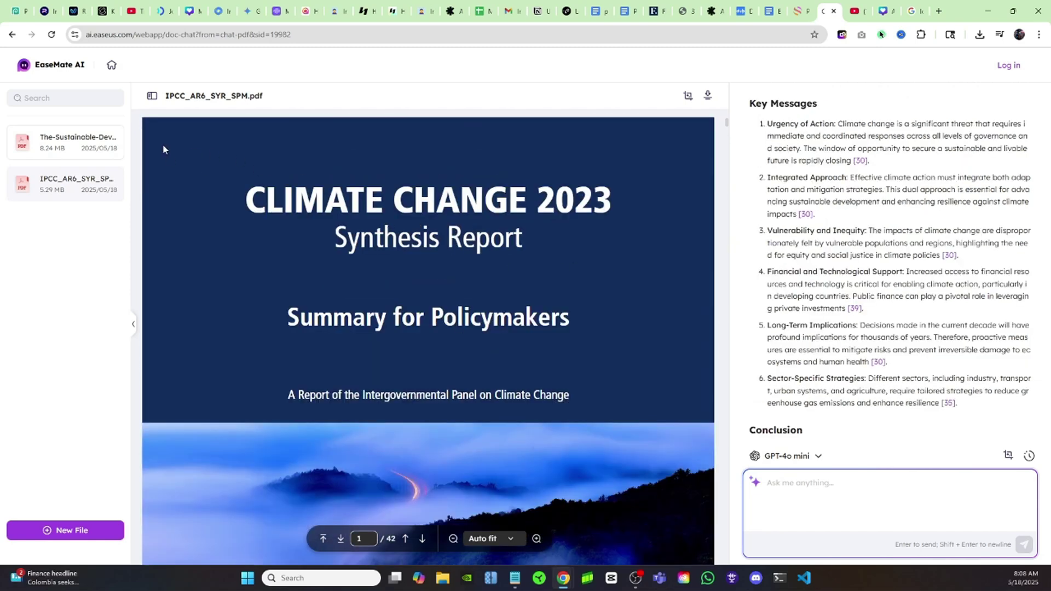
Step: Open Ask AI and lay out three model panels side by side
{"action": "left_click", "coordinate": [112, 66]}
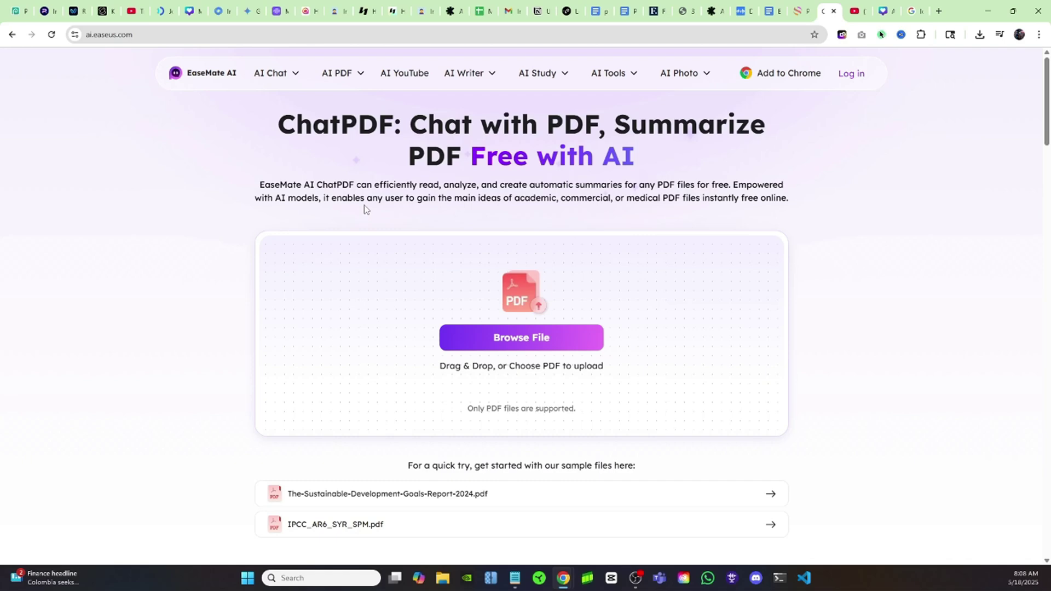
{"action": "mouse_move", "coordinate": [281, 75]}
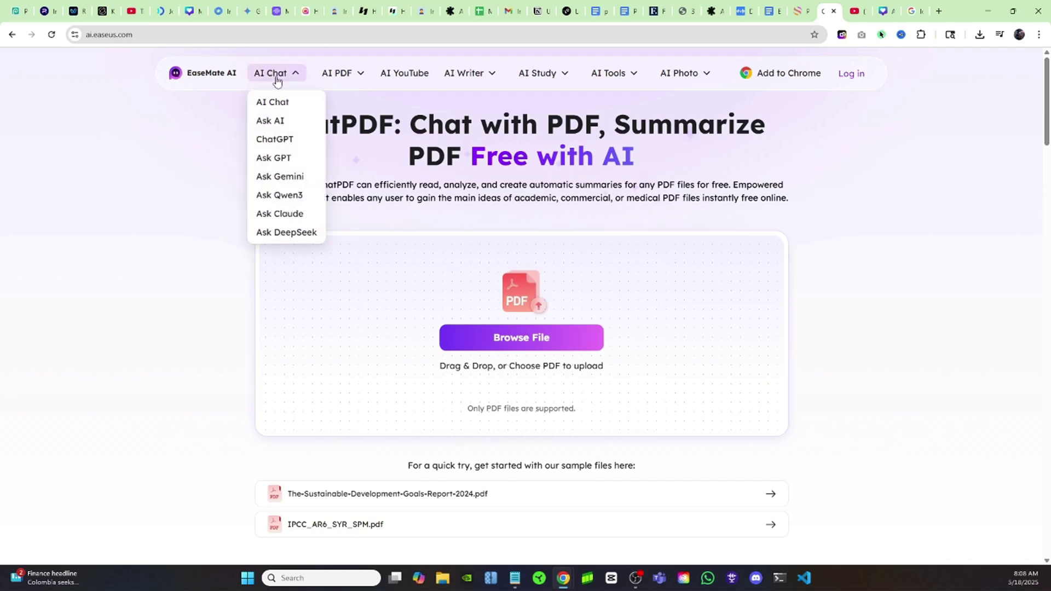
{"action": "left_click", "coordinate": [278, 122]}
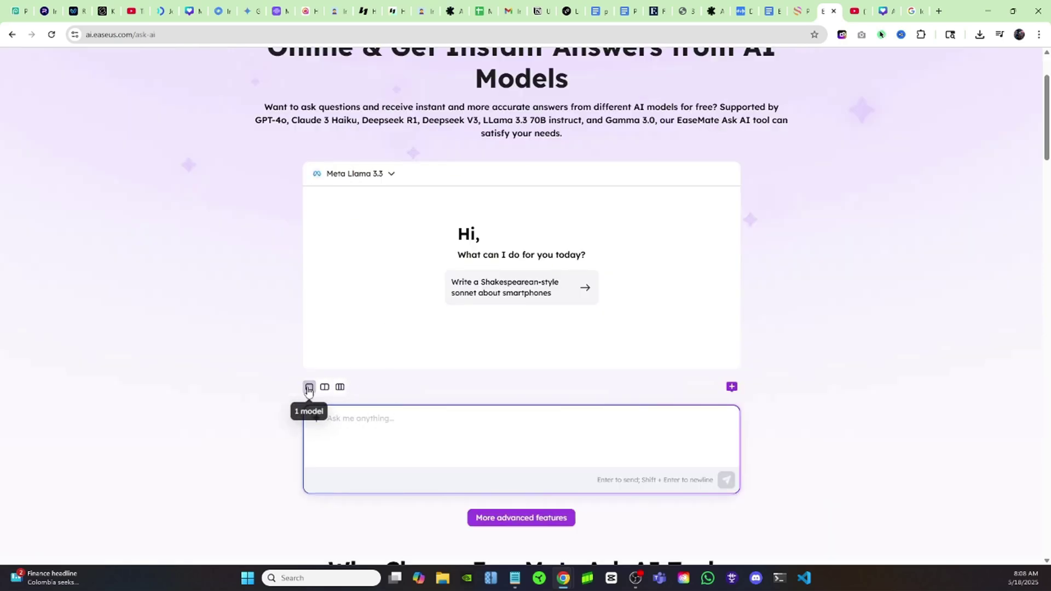
{"action": "left_click", "coordinate": [324, 387]}
{"action": "left_click", "coordinate": [340, 387]}
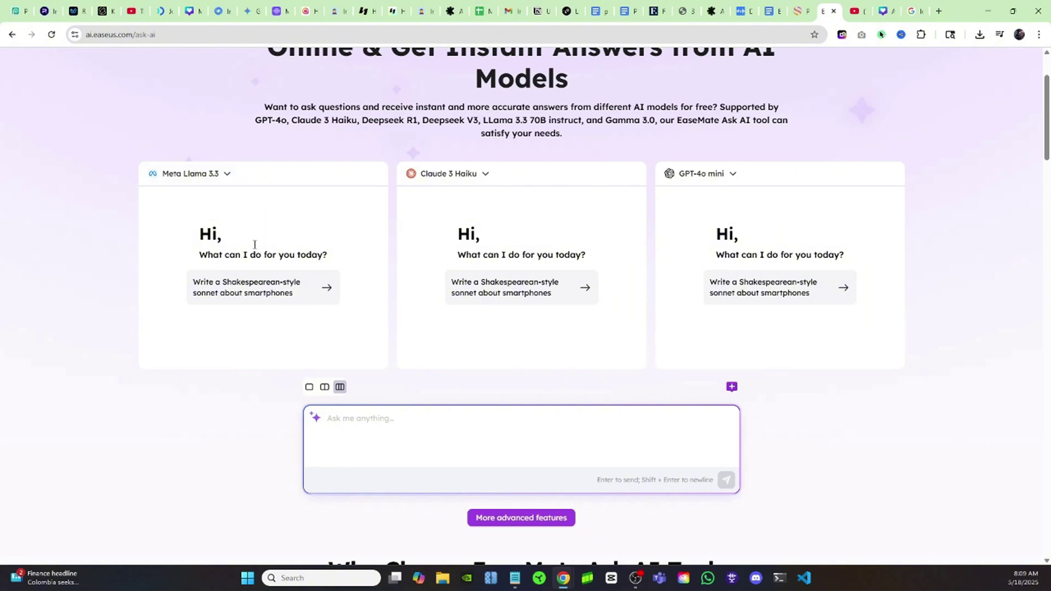
Step: Browse each panel's model list, keeping Meta Llama 3.3 on the left
{"action": "left_click", "coordinate": [227, 174]}
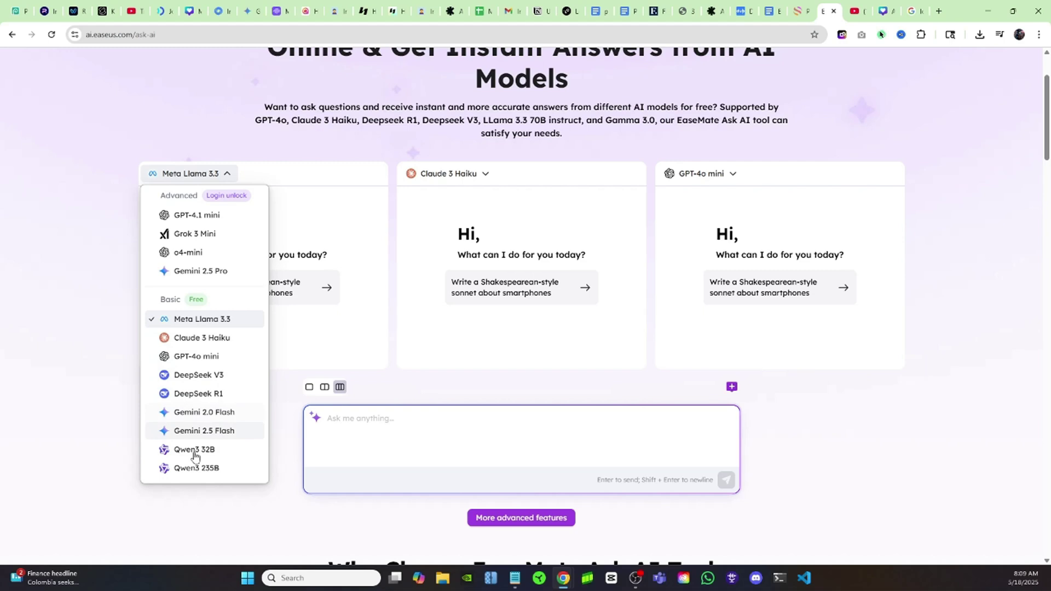
{"action": "left_click", "coordinate": [500, 143]}
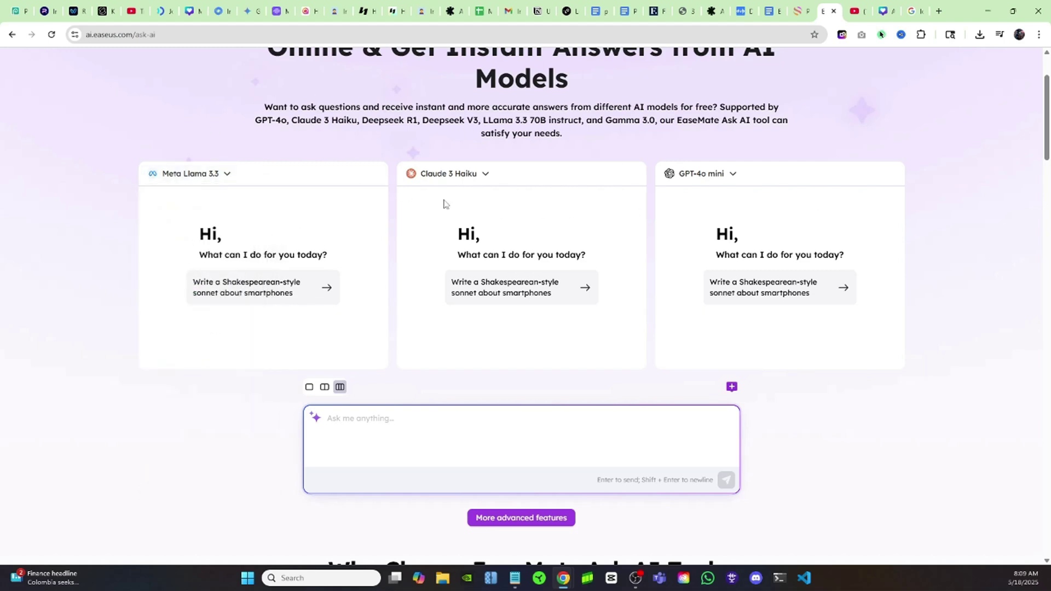
{"action": "left_click", "coordinate": [189, 174]}
{"action": "left_click", "coordinate": [449, 173]}
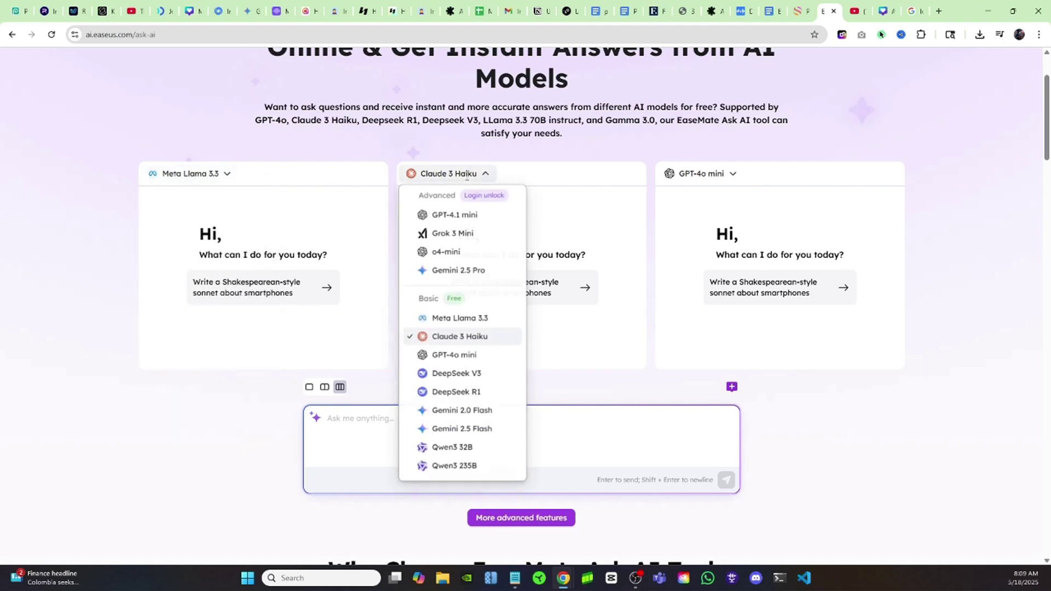
{"action": "left_click", "coordinate": [701, 174]}
{"action": "left_click", "coordinate": [449, 174]}
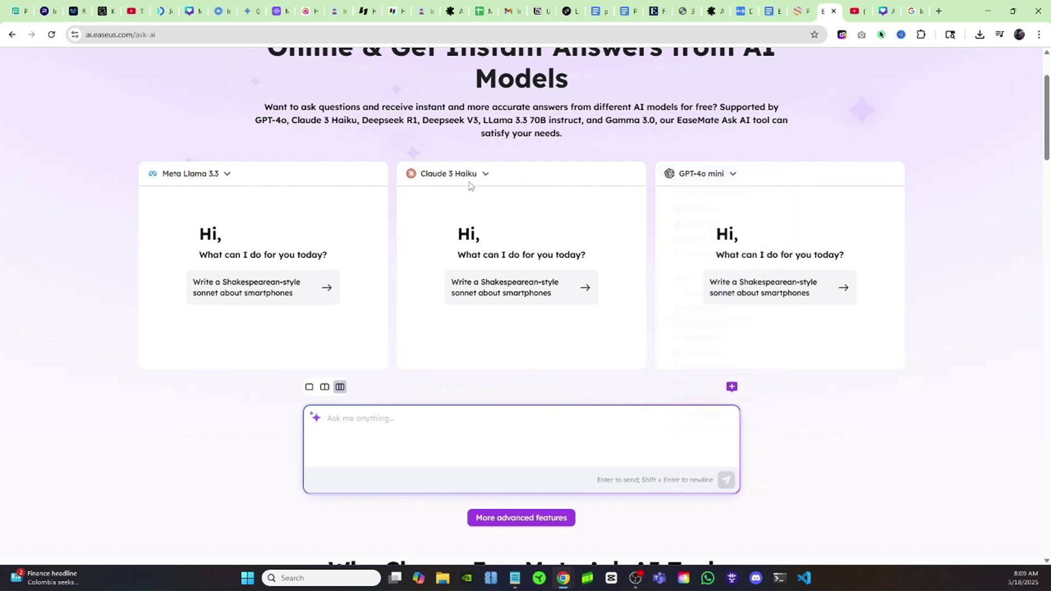
{"action": "left_click", "coordinate": [225, 173]}
Step: Switch the middle panel to DeepSeek R1, then to Gemini 2.5 Flash
{"action": "left_click", "coordinate": [489, 174]}
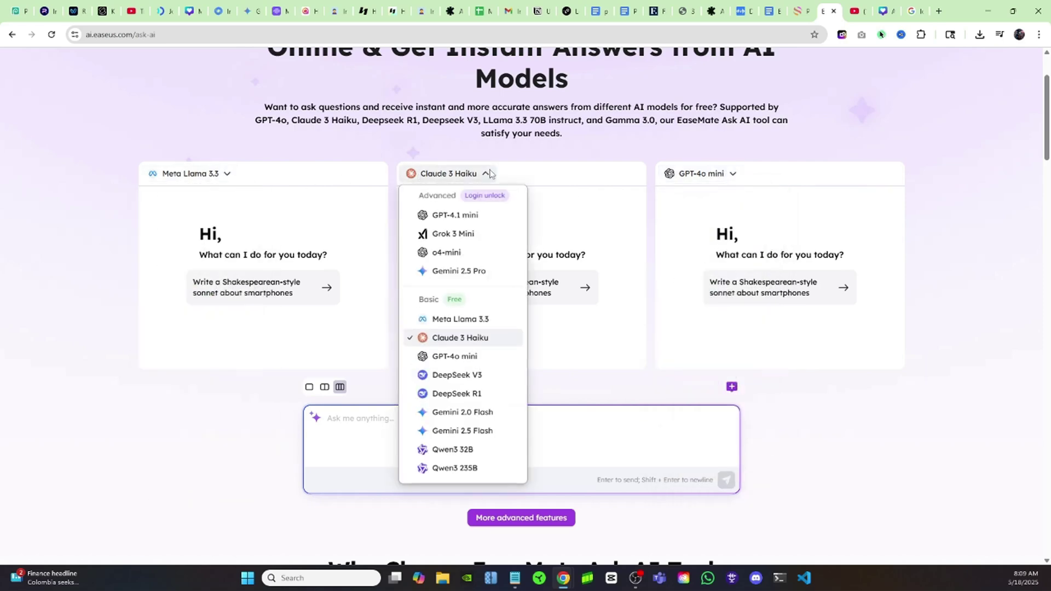
{"action": "left_click", "coordinate": [476, 395]}
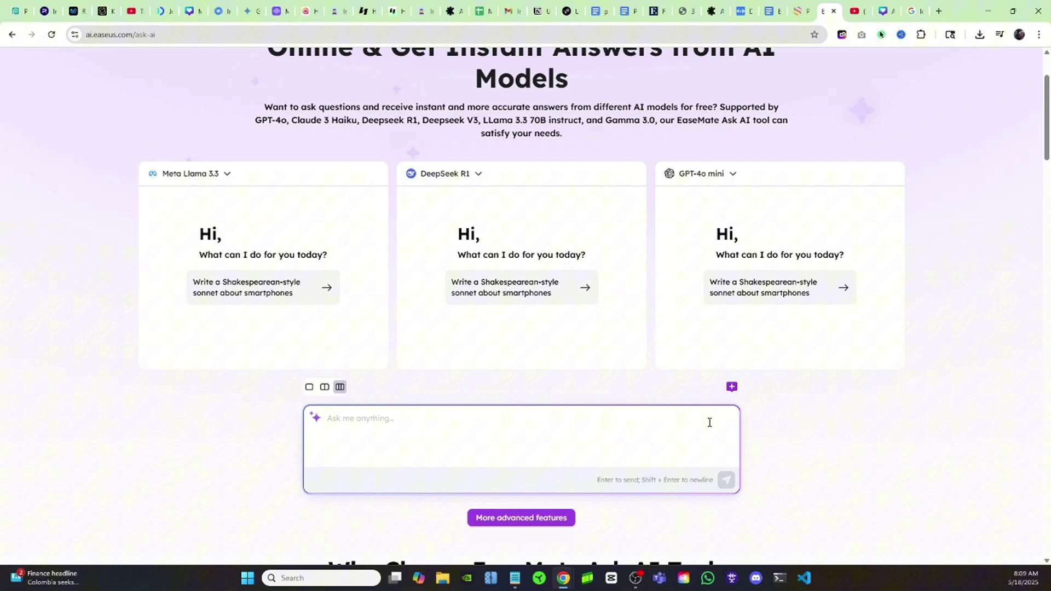
{"action": "left_click", "coordinate": [480, 175]}
{"action": "left_click", "coordinate": [486, 393]}
{"action": "left_click", "coordinate": [430, 185]}
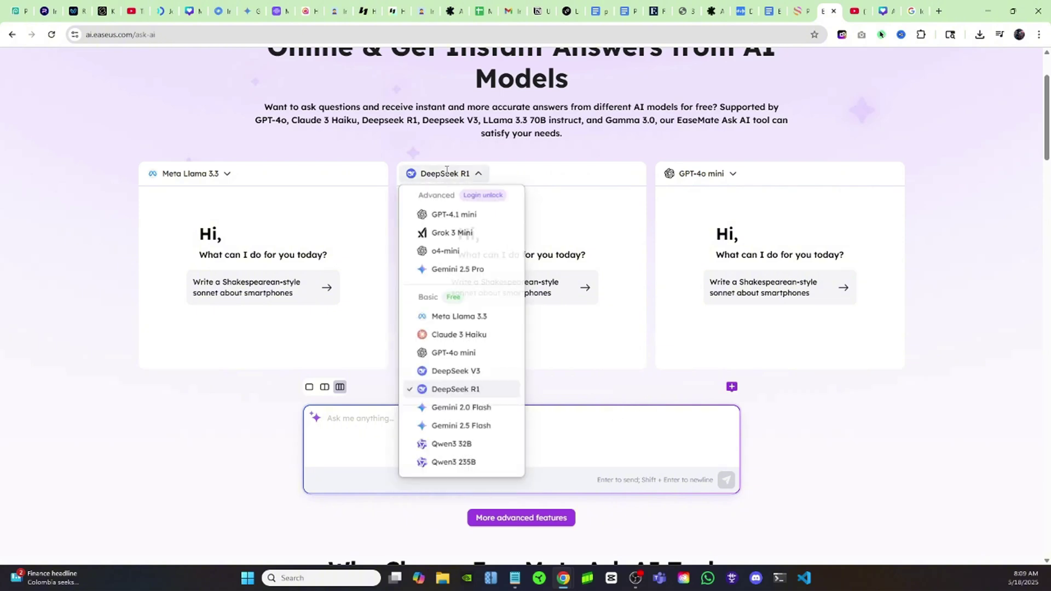
{"action": "left_click", "coordinate": [482, 431]}
{"action": "left_click", "coordinate": [195, 175]}
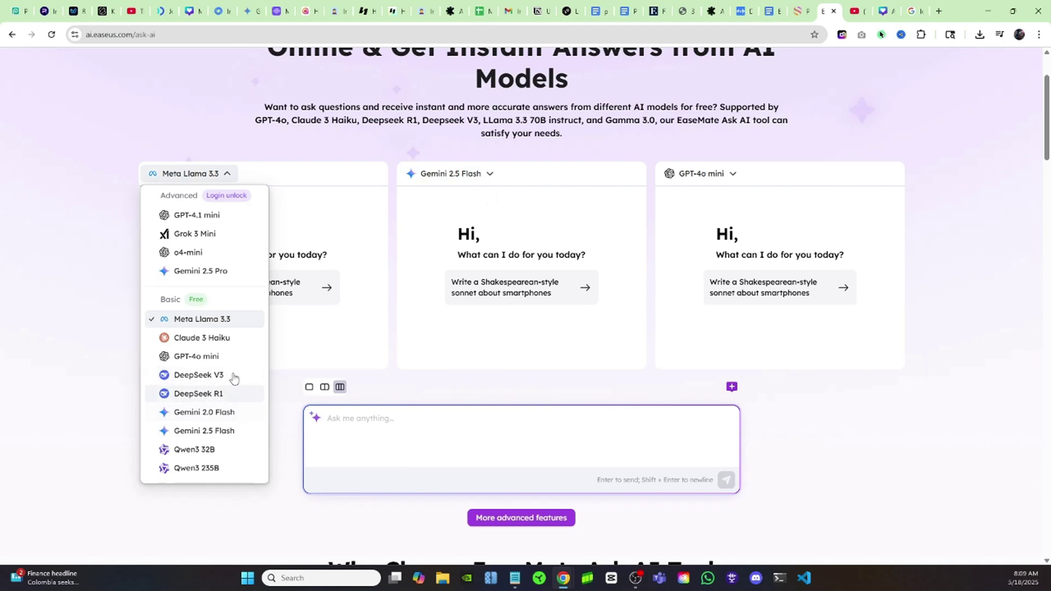
Step: Paste the video-script prompt about the world's most isolated places
{"action": "left_click", "coordinate": [219, 468]}
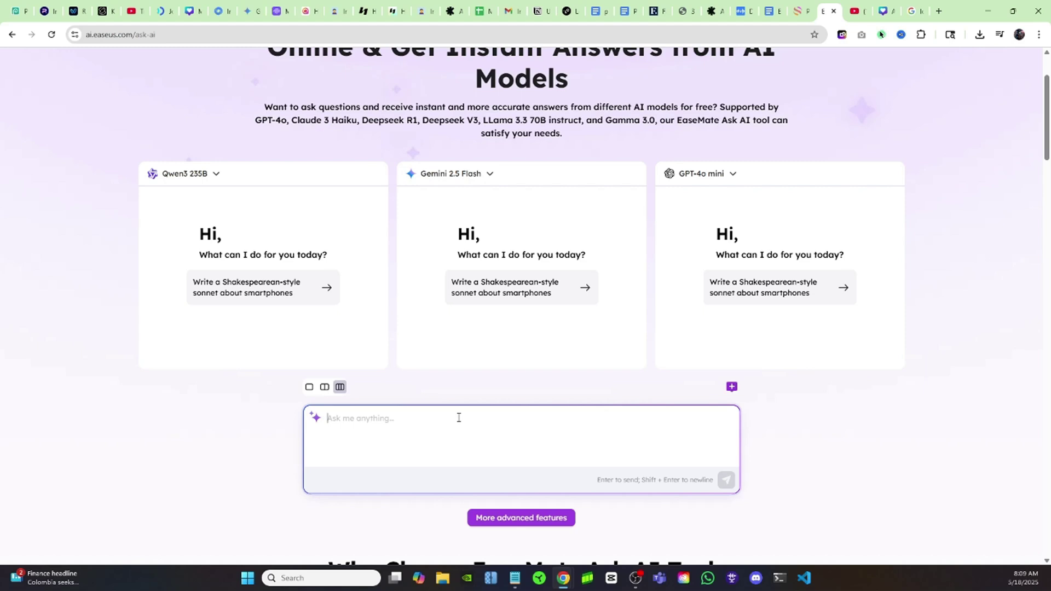
{"action": "type", "text": "can you write me an engaging video script with a great hook about the most isolated places in the world"}
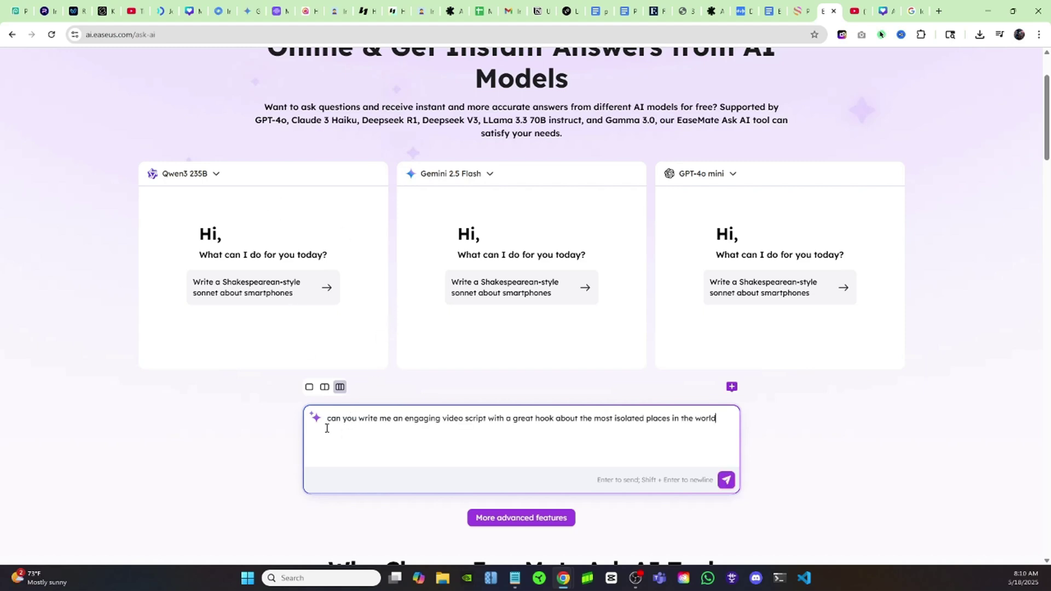
{"action": "left_click_drag", "start_coordinate": [336, 422], "coordinate": [718, 427]}
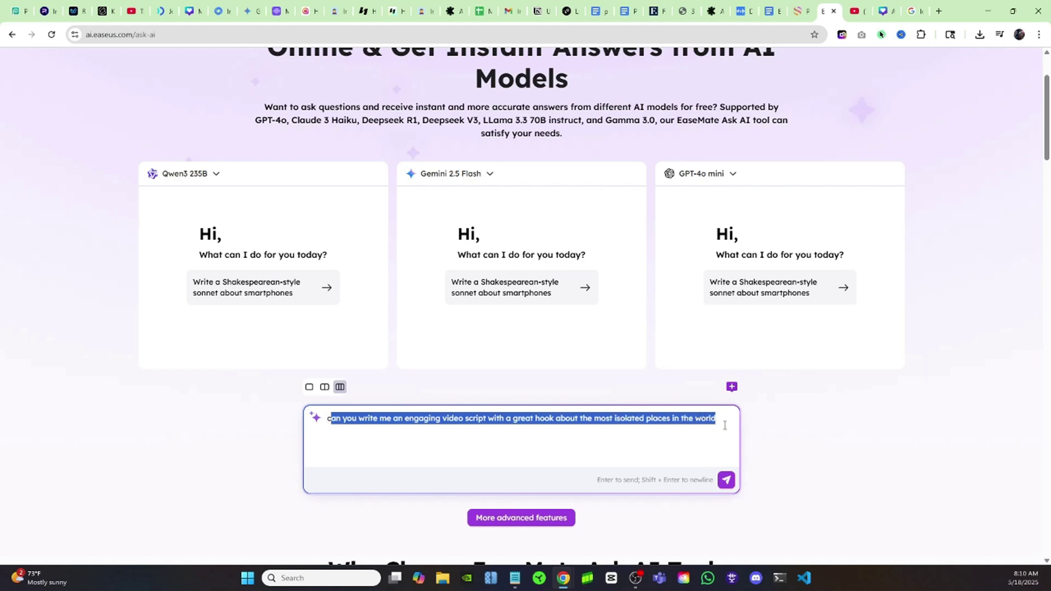
{"action": "left_click", "coordinate": [726, 415]}
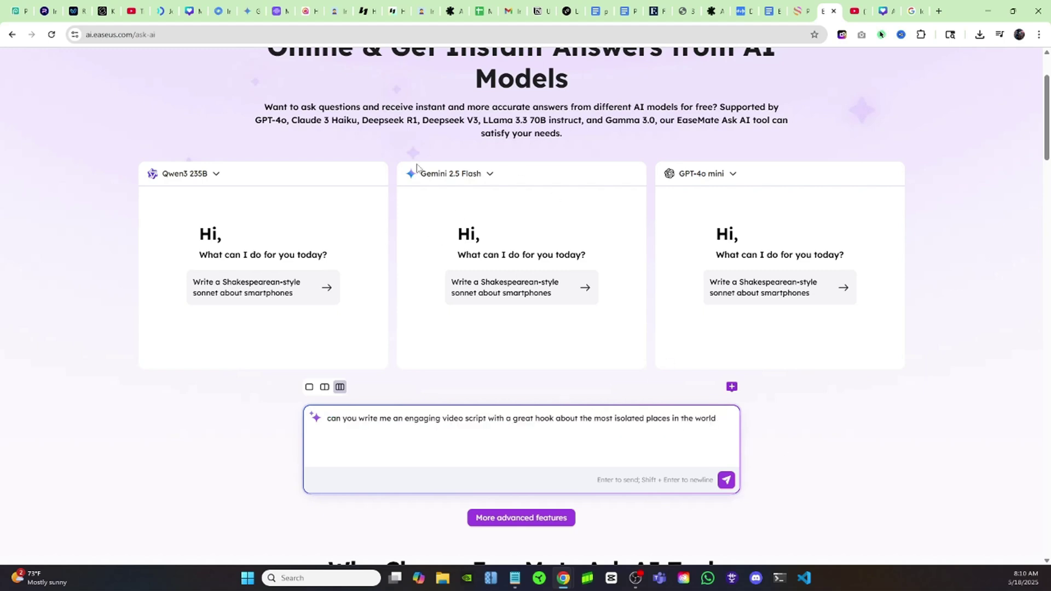
Step: Set panels to DeepSeek R1, Gemini 2.5 Flash and Claude 3 Haiku, and send the prompt
{"action": "left_click", "coordinate": [176, 172]}
{"action": "left_click", "coordinate": [136, 126]}
{"action": "left_click", "coordinate": [218, 174]}
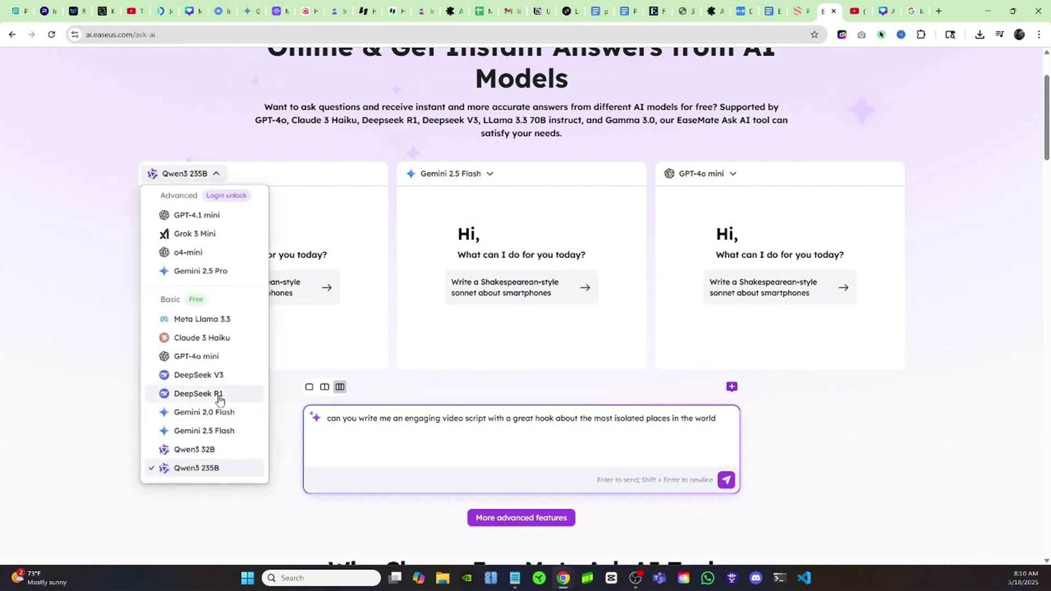
{"action": "left_click", "coordinate": [242, 394]}
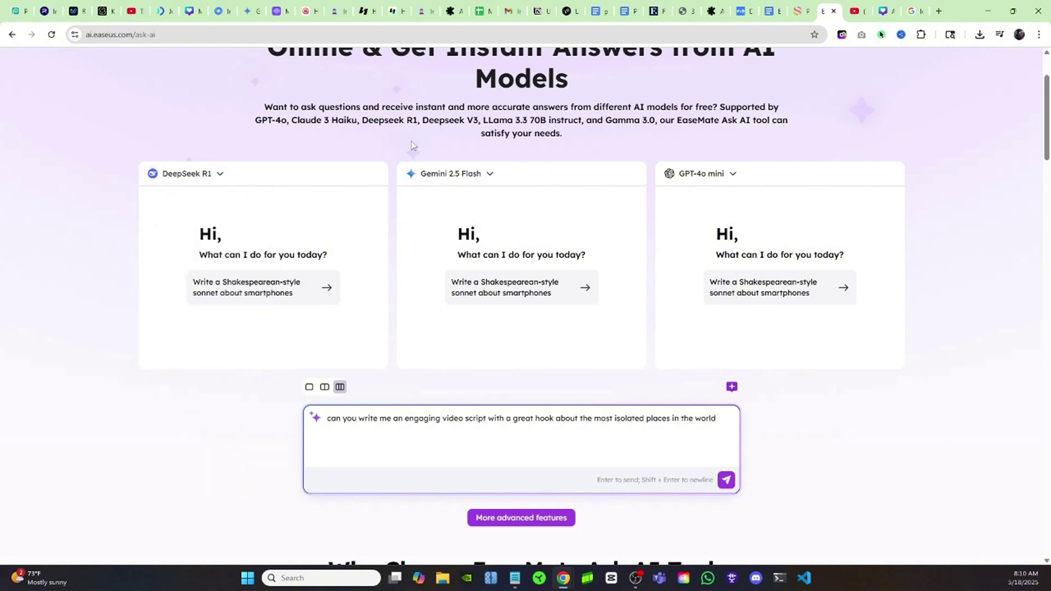
{"action": "left_click", "coordinate": [490, 174]}
{"action": "left_click", "coordinate": [484, 431]}
{"action": "left_click", "coordinate": [733, 174]}
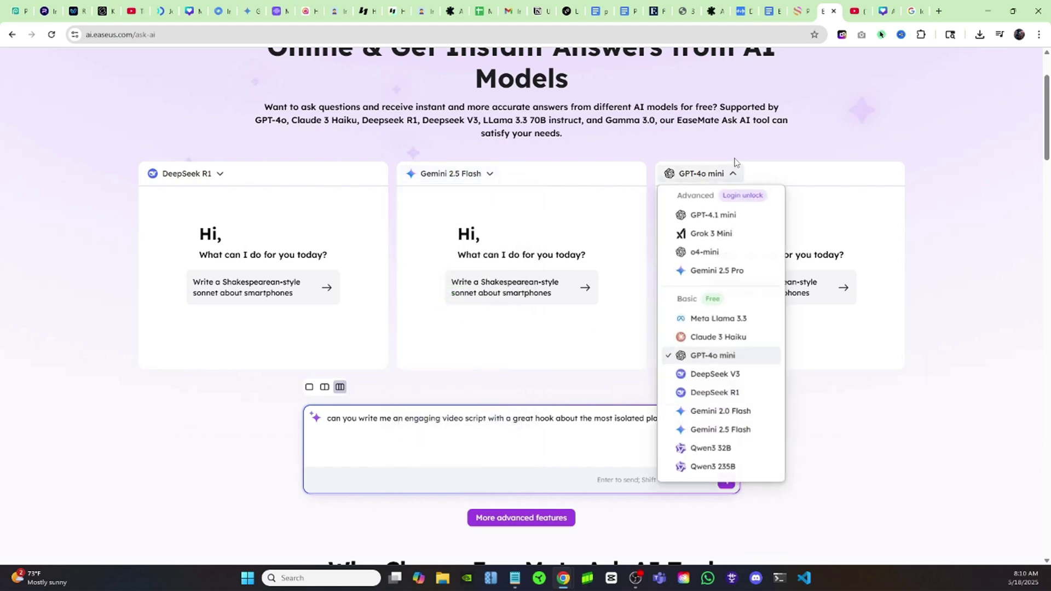
{"action": "left_click", "coordinate": [784, 337]}
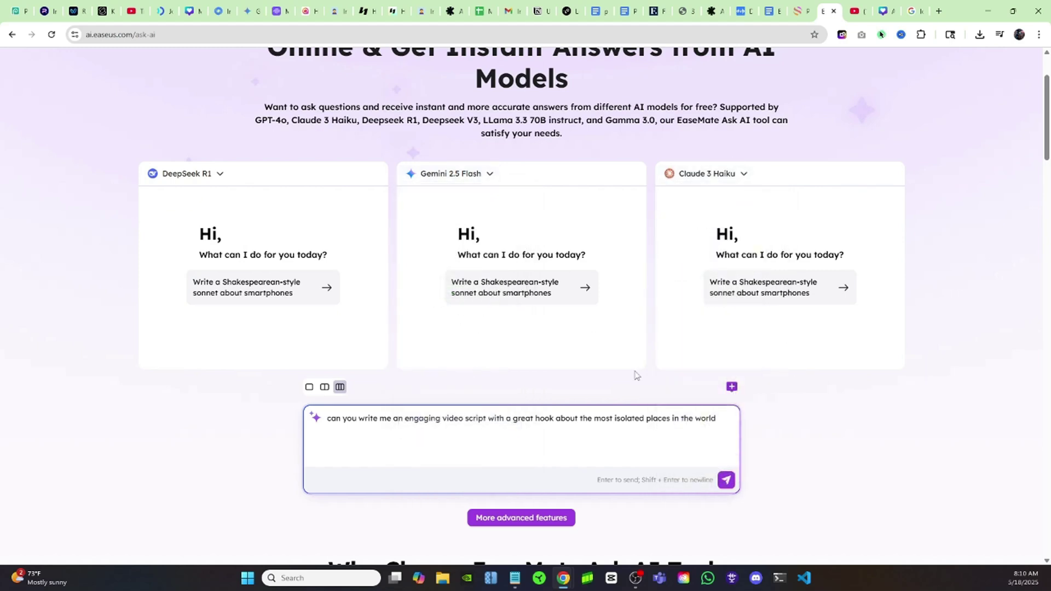
{"action": "left_click", "coordinate": [726, 480]}
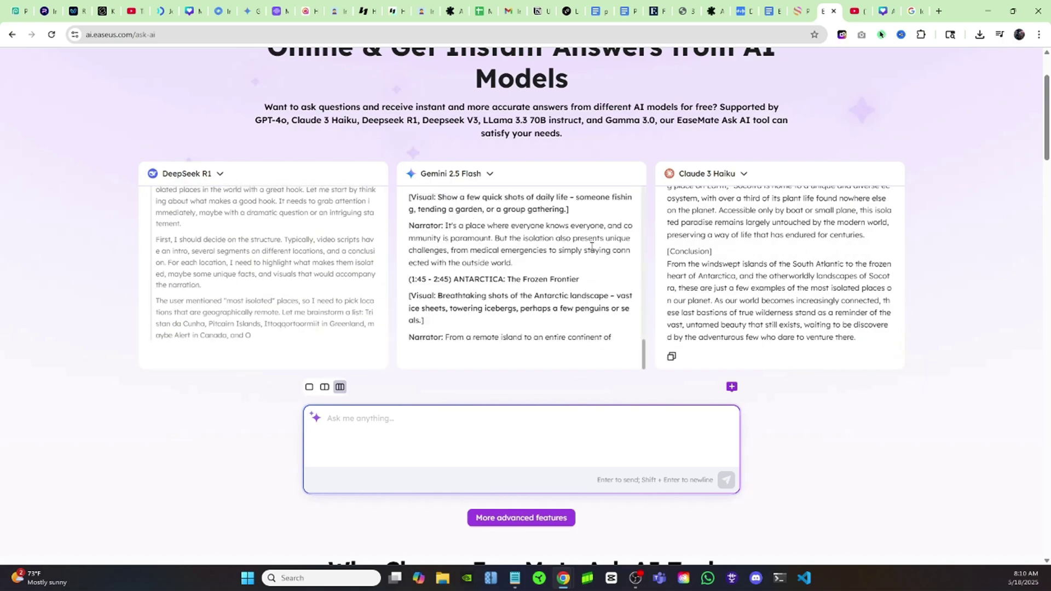
Step: Let the three isolated-places scripts finish streaming, leaving DeepSeek R1's model choice unchanged
{"action": "scroll", "coordinate": [849, 277], "scroll_direction": "down", "scroll_amount": 4}
{"action": "scroll", "coordinate": [922, 369], "scroll_direction": "up", "scroll_amount": 6}
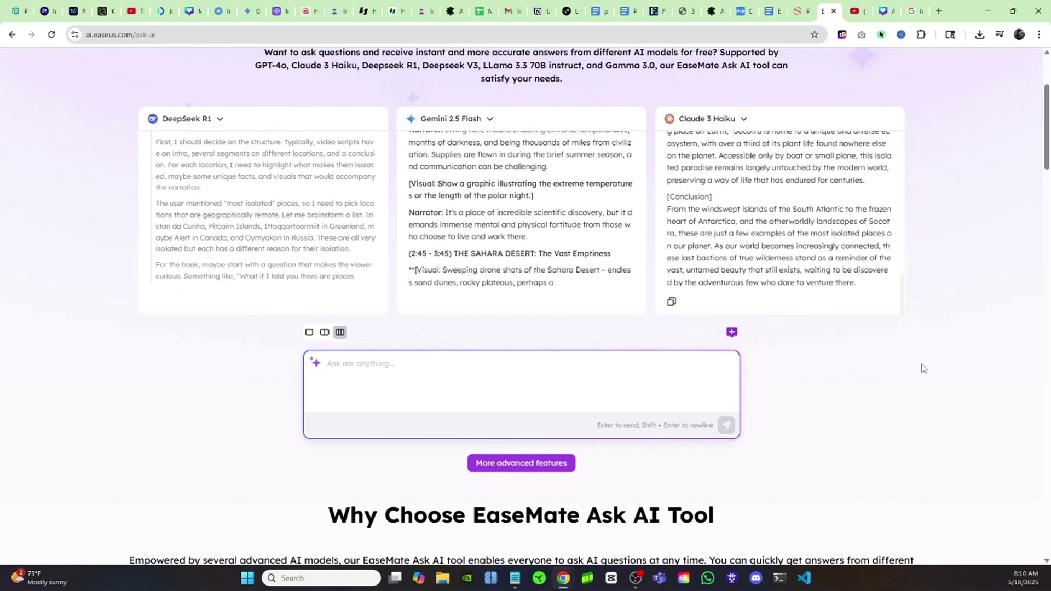
{"action": "scroll", "coordinate": [461, 253], "scroll_direction": "down", "scroll_amount": 1}
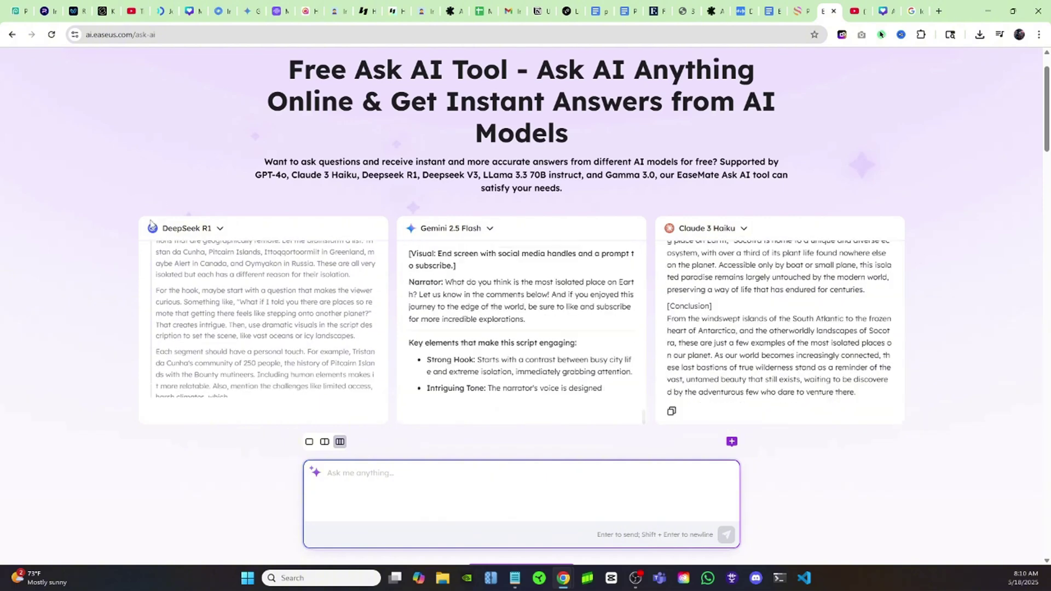
{"action": "left_click", "coordinate": [187, 229]}
{"action": "left_click", "coordinate": [40, 298]}
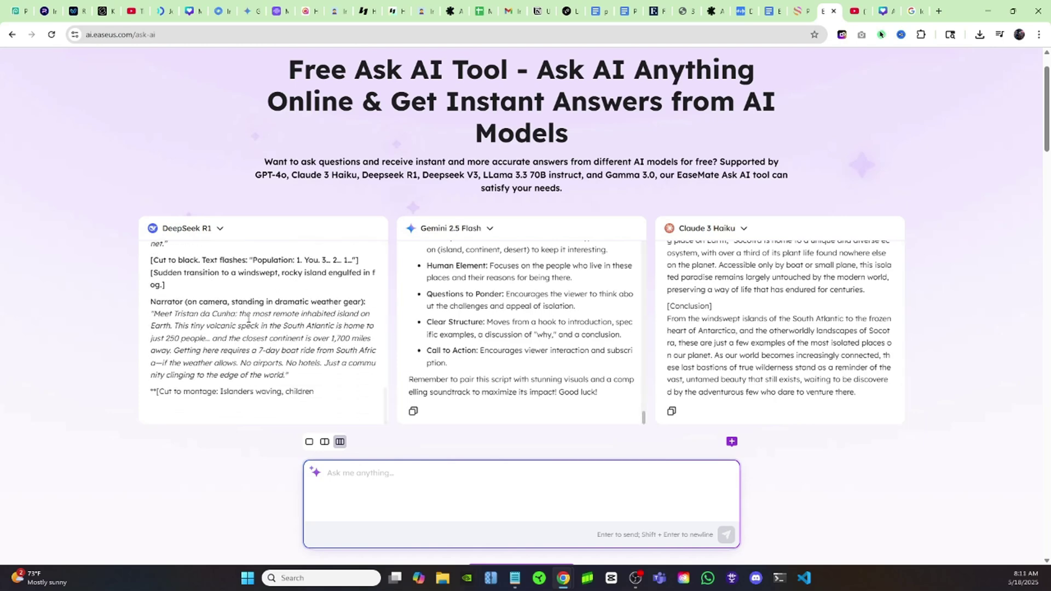
{"action": "scroll", "coordinate": [269, 307], "scroll_direction": "down", "scroll_amount": 2}
{"action": "scroll", "coordinate": [286, 380], "scroll_direction": "up", "scroll_amount": 3}
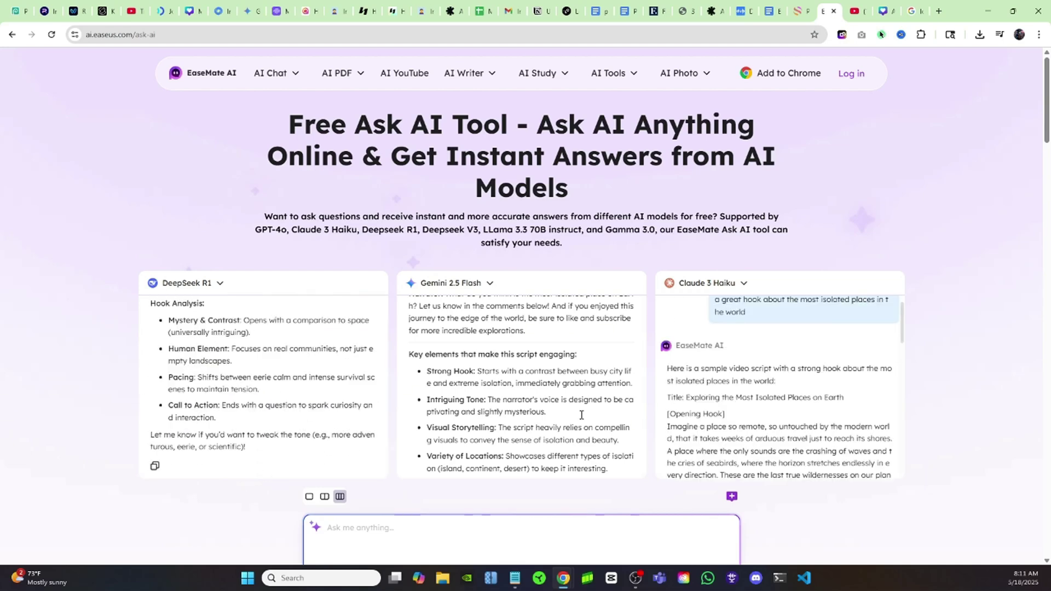
{"action": "scroll", "coordinate": [230, 339], "scroll_direction": "up", "scroll_amount": 5}
{"action": "scroll", "coordinate": [230, 340], "scroll_direction": "up", "scroll_amount": 10}
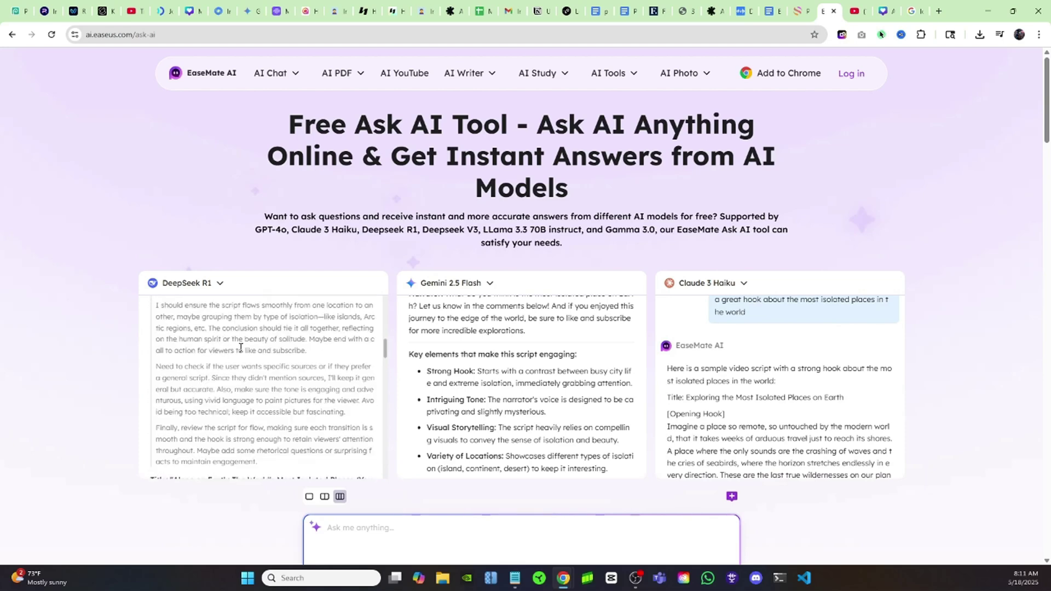
{"action": "scroll", "coordinate": [481, 399], "scroll_direction": "up", "scroll_amount": 2}
{"action": "scroll", "coordinate": [481, 399], "scroll_direction": "up", "scroll_amount": 10}
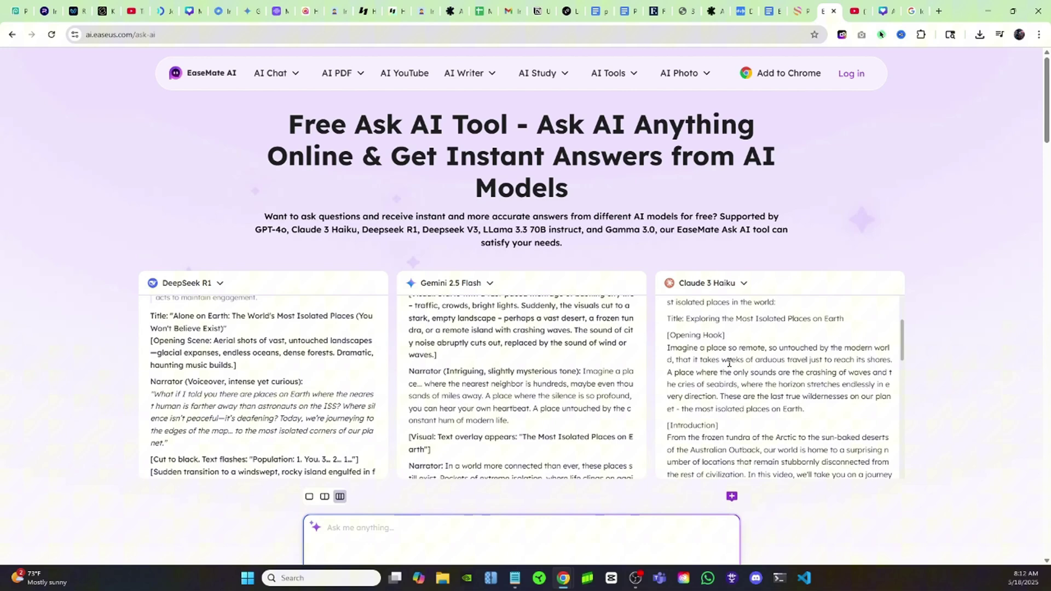
{"action": "left_click_drag", "start_coordinate": [670, 348], "coordinate": [891, 386]}
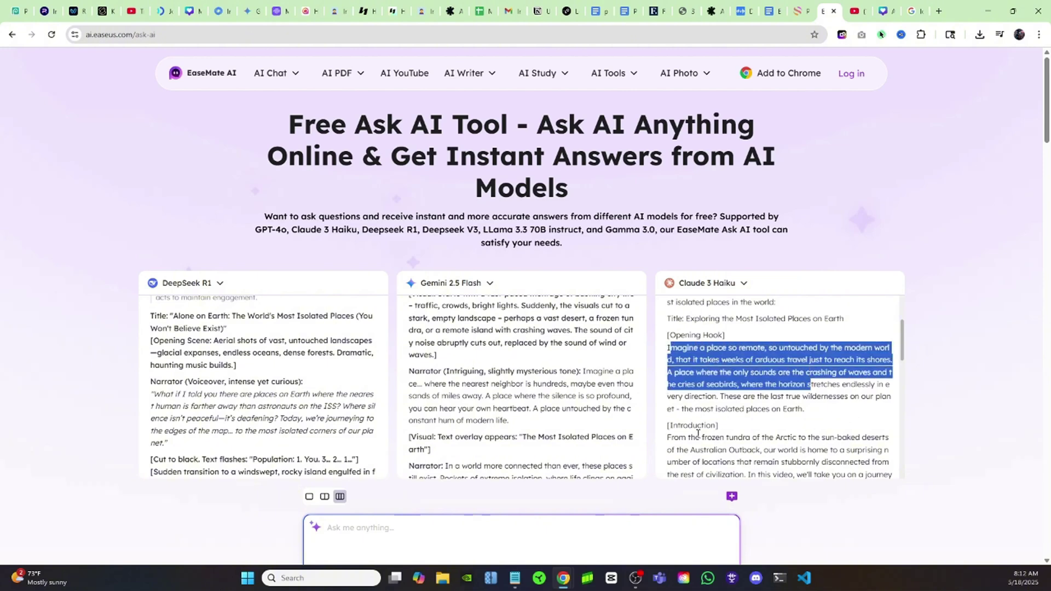
{"action": "left_click", "coordinate": [726, 433]}
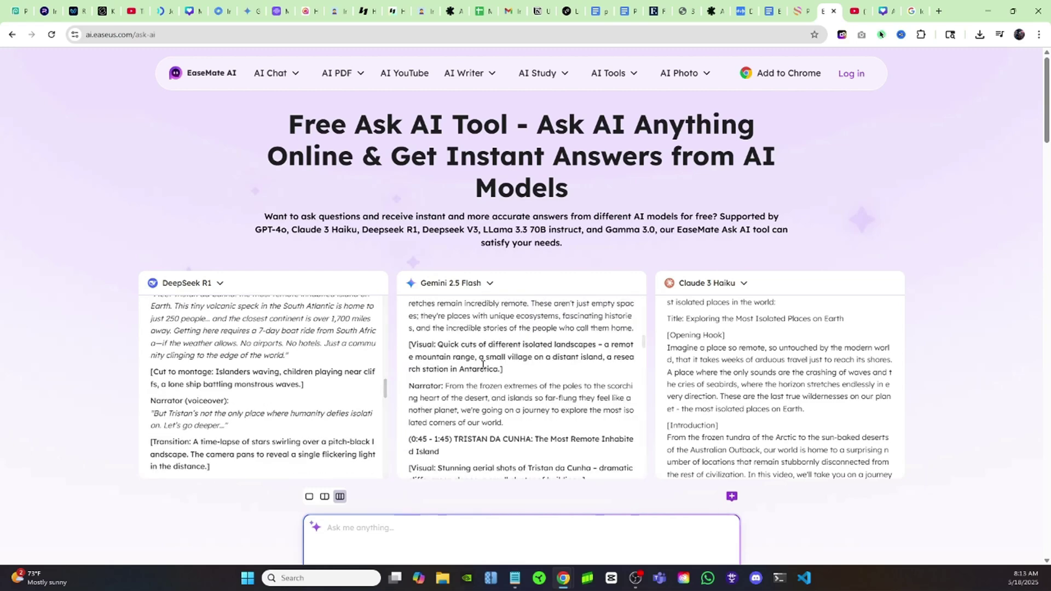
{"action": "left_click_drag", "start_coordinate": [173, 331], "coordinate": [448, 419]}
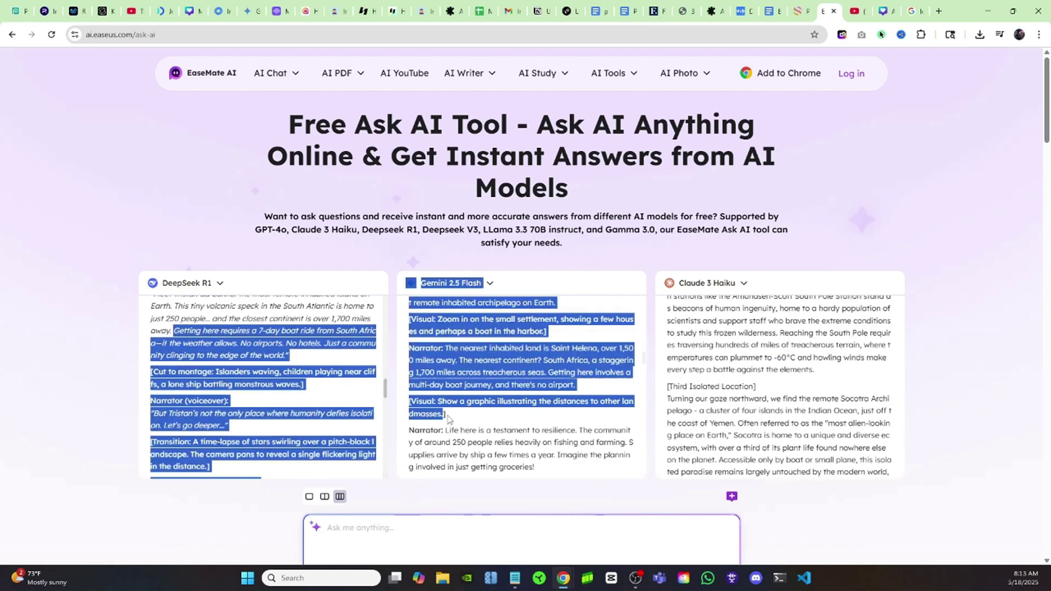
{"action": "left_click", "coordinate": [502, 442]}
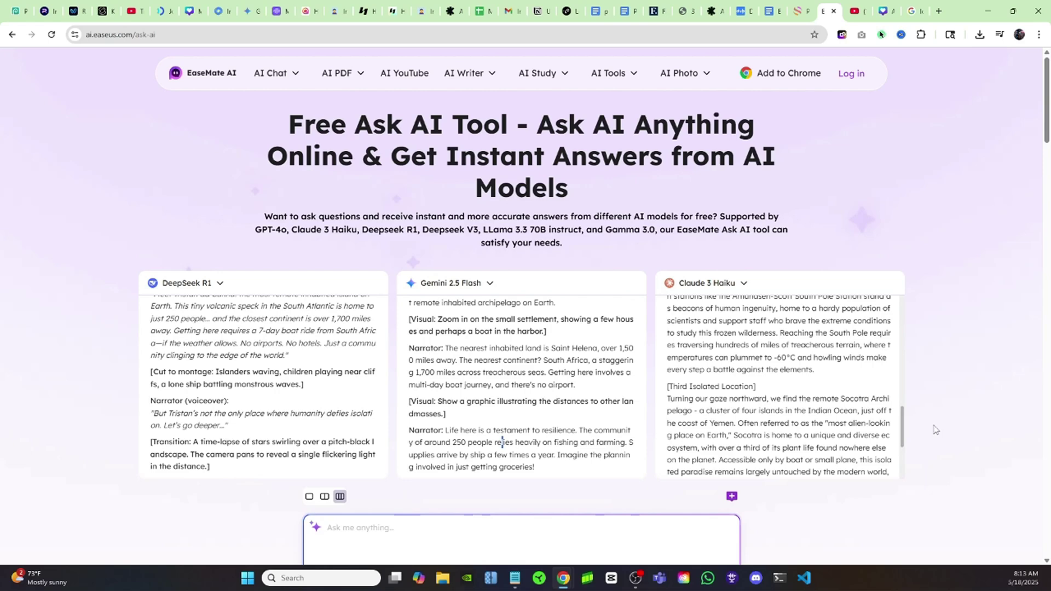
{"action": "left_click_drag", "start_coordinate": [935, 430], "coordinate": [673, 317]}
{"action": "left_click_drag", "start_coordinate": [155, 344], "coordinate": [307, 378]}
{"action": "left_click_drag", "start_coordinate": [466, 372], "coordinate": [739, 411]}
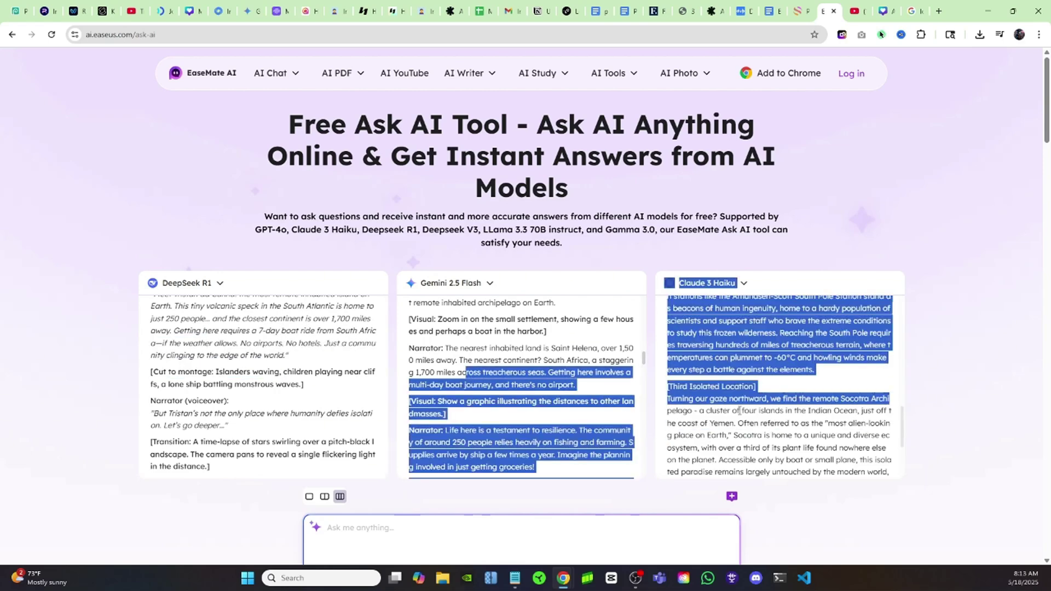
{"action": "left_click", "coordinate": [305, 360]}
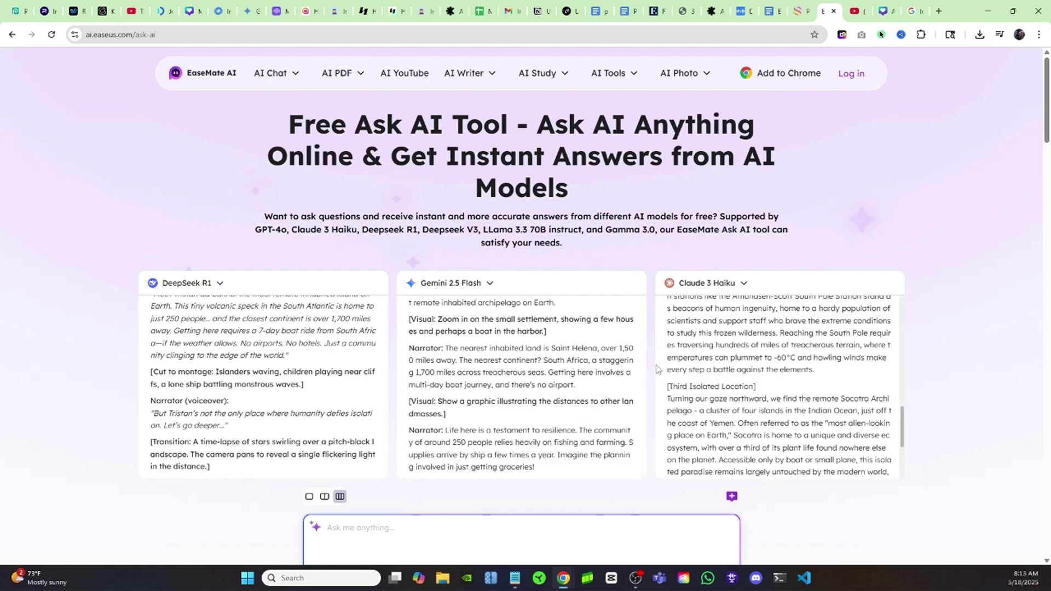
{"action": "scroll", "coordinate": [112, 411], "scroll_direction": "down", "scroll_amount": 2}
{"action": "scroll", "coordinate": [207, 391], "scroll_direction": "up", "scroll_amount": 2}
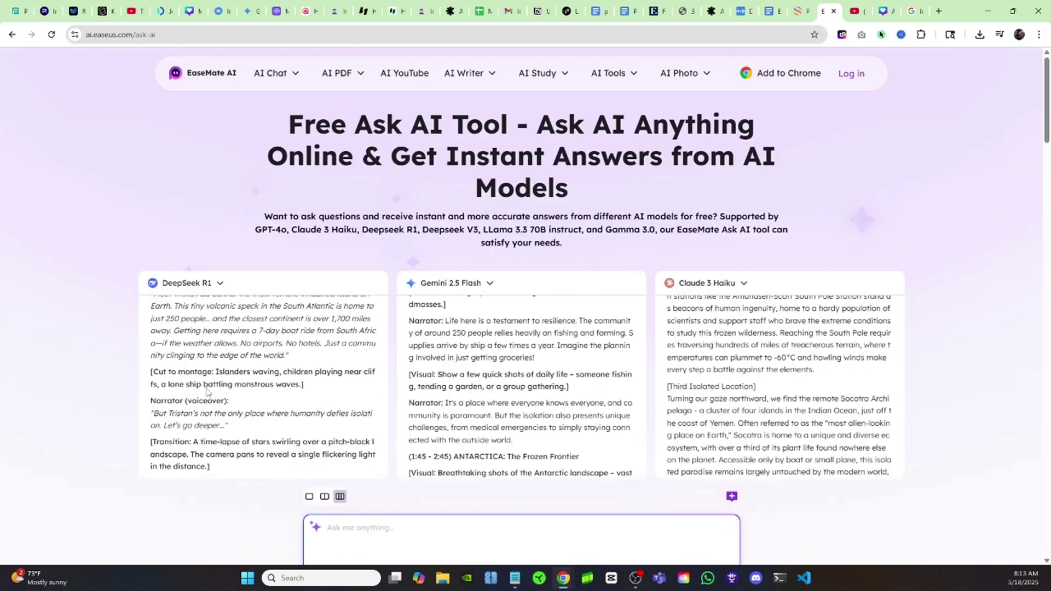
{"action": "mouse_move", "coordinate": [660, 284]}
{"action": "scroll", "coordinate": [593, 64], "scroll_direction": "down", "scroll_amount": 1}
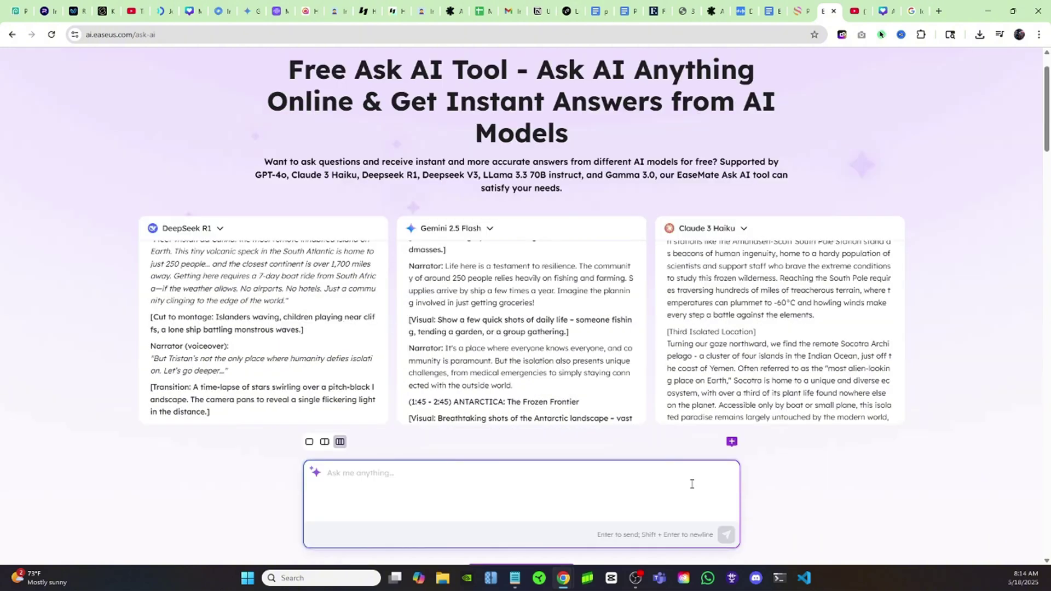
{"action": "scroll", "coordinate": [328, 148], "scroll_direction": "up", "scroll_amount": 1}
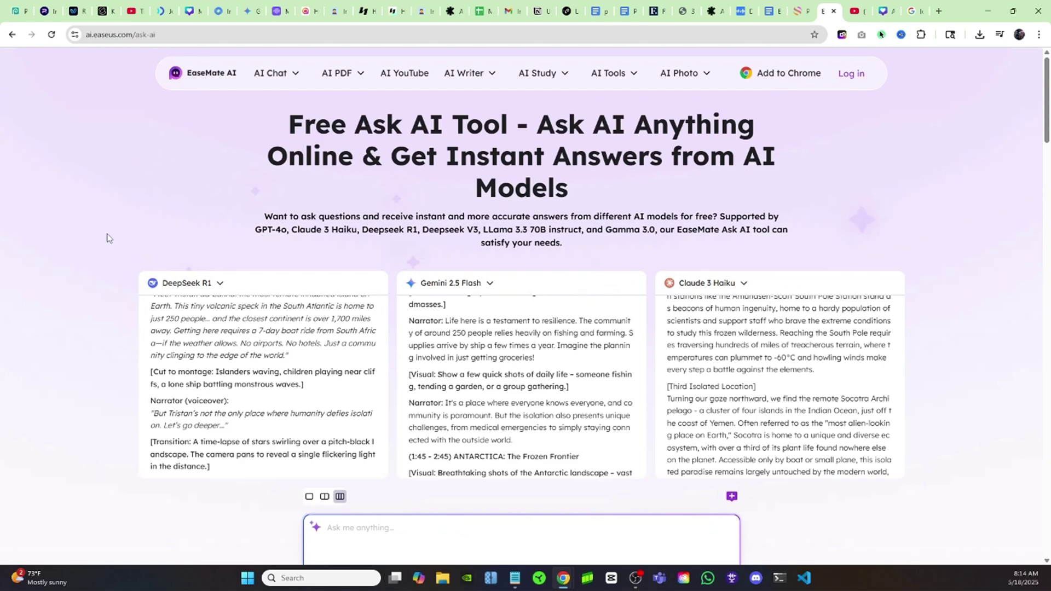